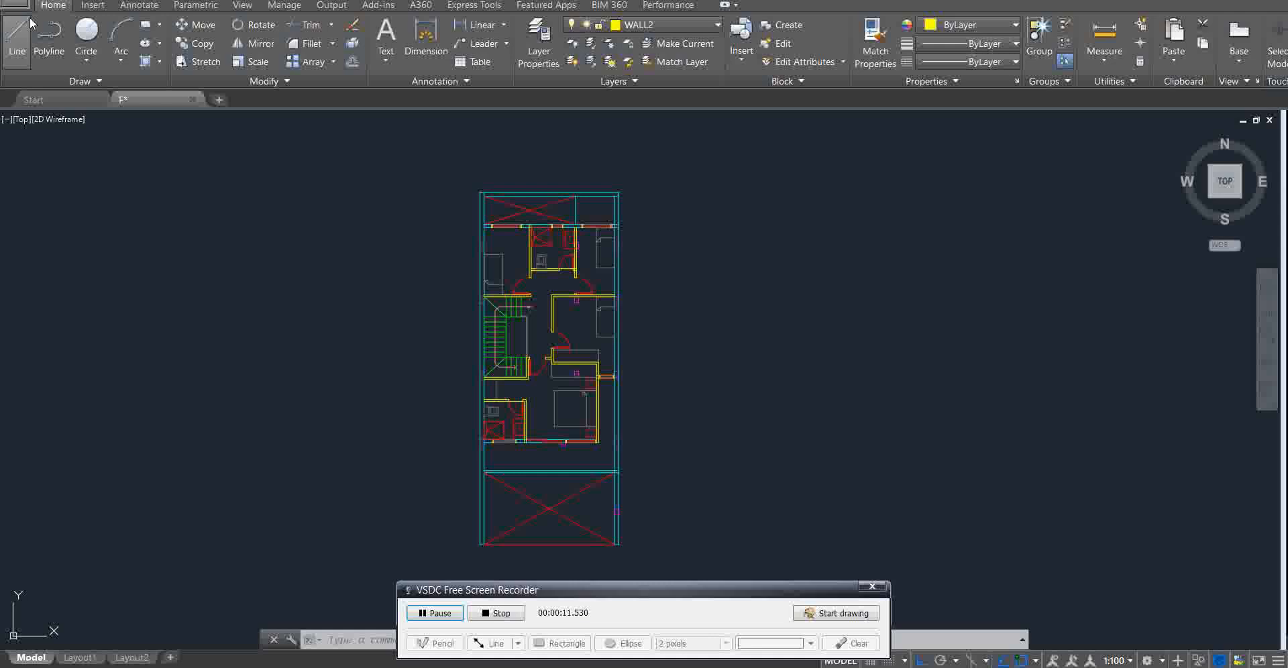
Examine the walls, rooms and title of the second floor plan
{"action": "left_click_drag", "start_coordinate": [688, 589], "coordinate": [1009, 645]}
{"action": "scroll", "coordinate": [590, 255], "scroll_direction": "up", "scroll_amount": 2}
{"action": "scroll", "coordinate": [621, 187], "scroll_direction": "down", "scroll_amount": 4}
{"action": "scroll", "coordinate": [532, 402], "scroll_direction": "up", "scroll_amount": 4}
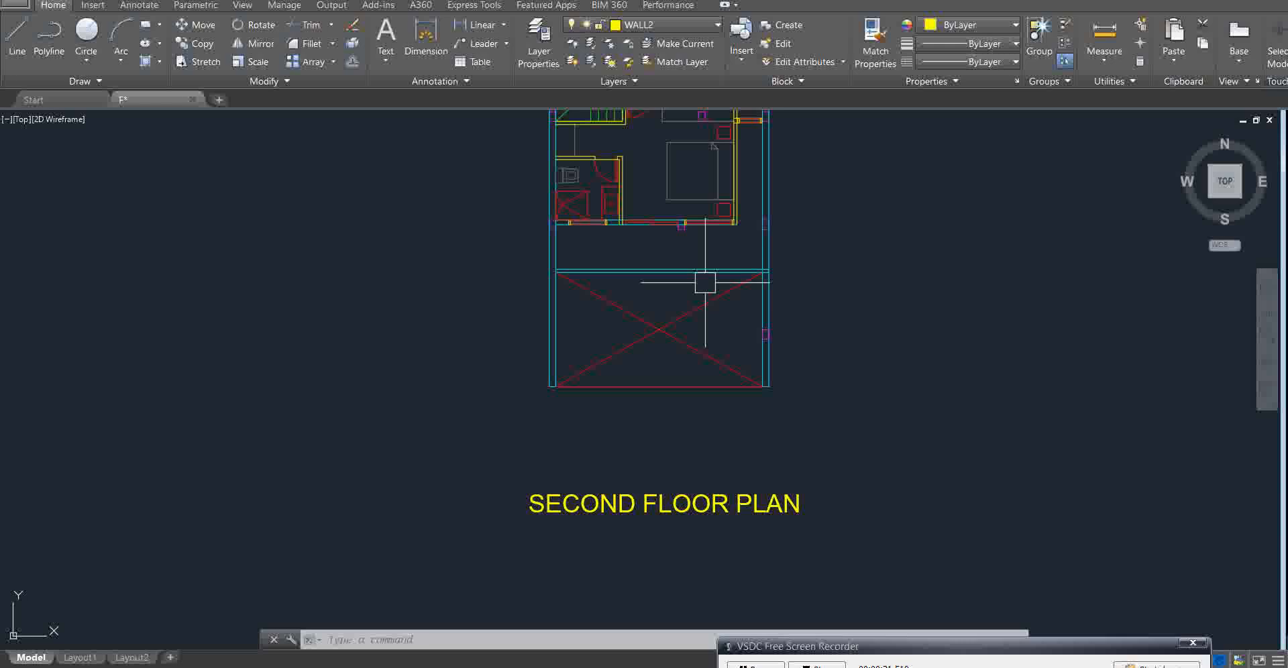
{"action": "scroll", "coordinate": [201, 376], "scroll_direction": "down", "scroll_amount": 6}
{"action": "scroll", "coordinate": [215, 359], "scroll_direction": "up", "scroll_amount": 6}
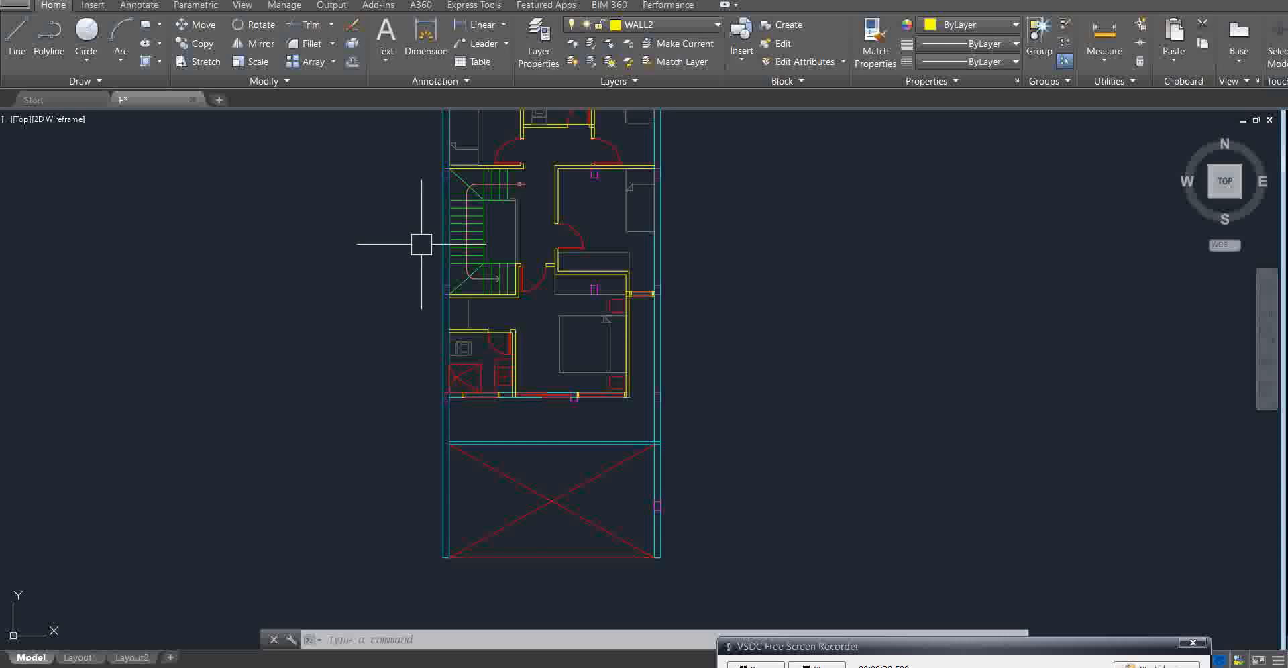
{"action": "scroll", "coordinate": [541, 420], "scroll_direction": "up", "scroll_amount": 2}
{"action": "scroll", "coordinate": [547, 402], "scroll_direction": "down", "scroll_amount": 2}
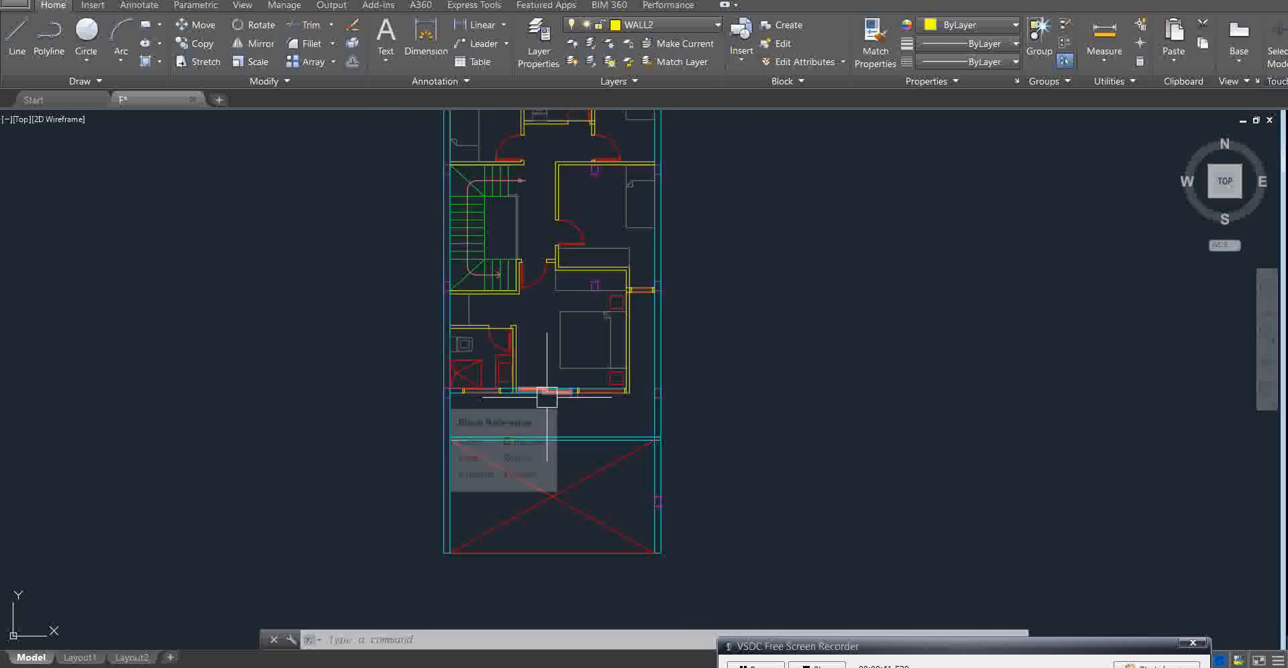
Browse the available hatch patterns and choose AR-CONC, leaving the hatch command without filling any area
{"action": "type", "text": "H"}
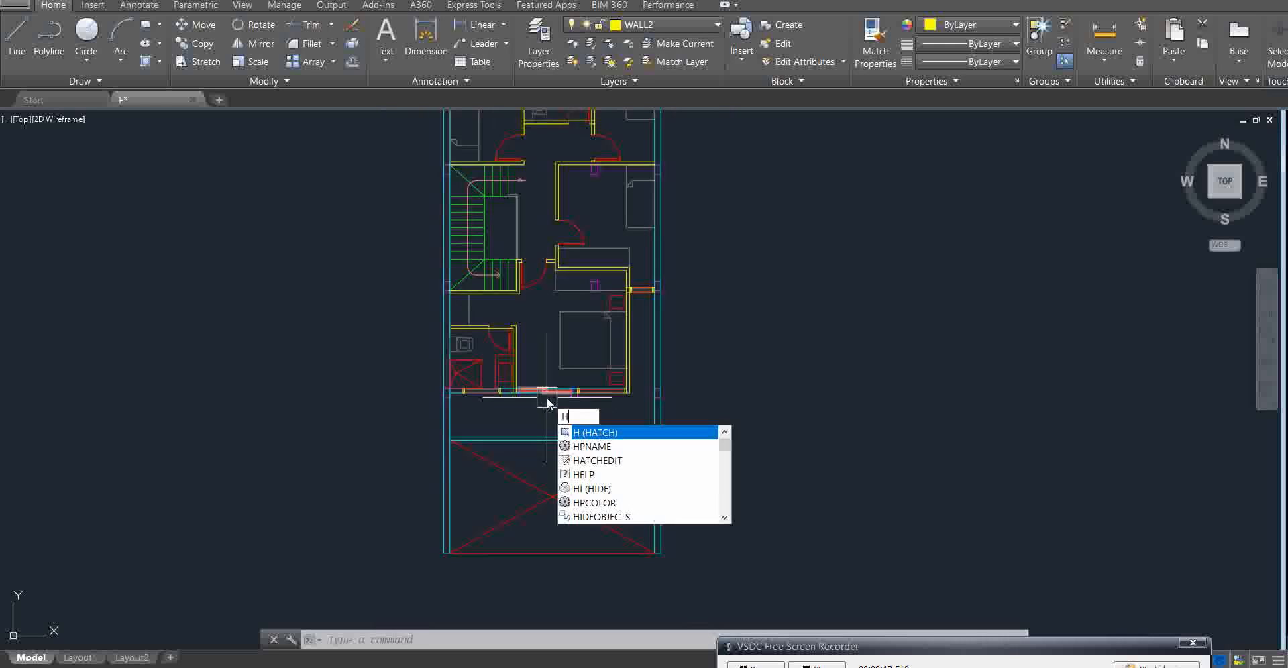
{"action": "key", "text": "Return"}
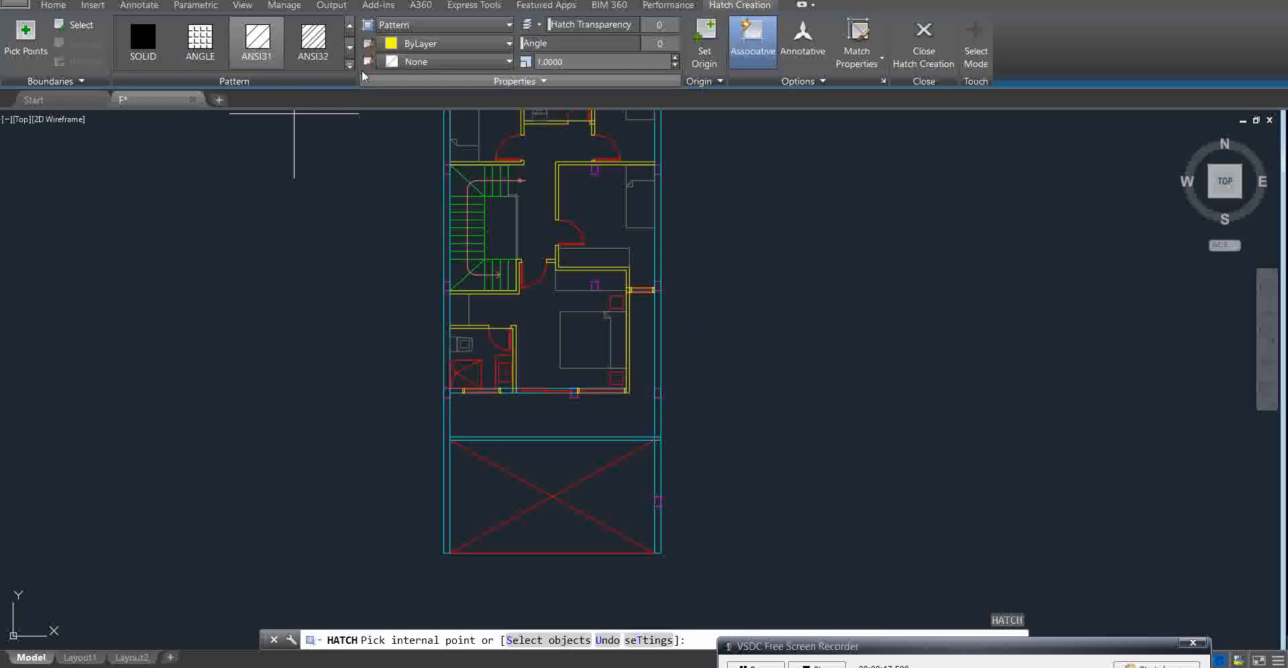
{"action": "left_click", "coordinate": [350, 67]}
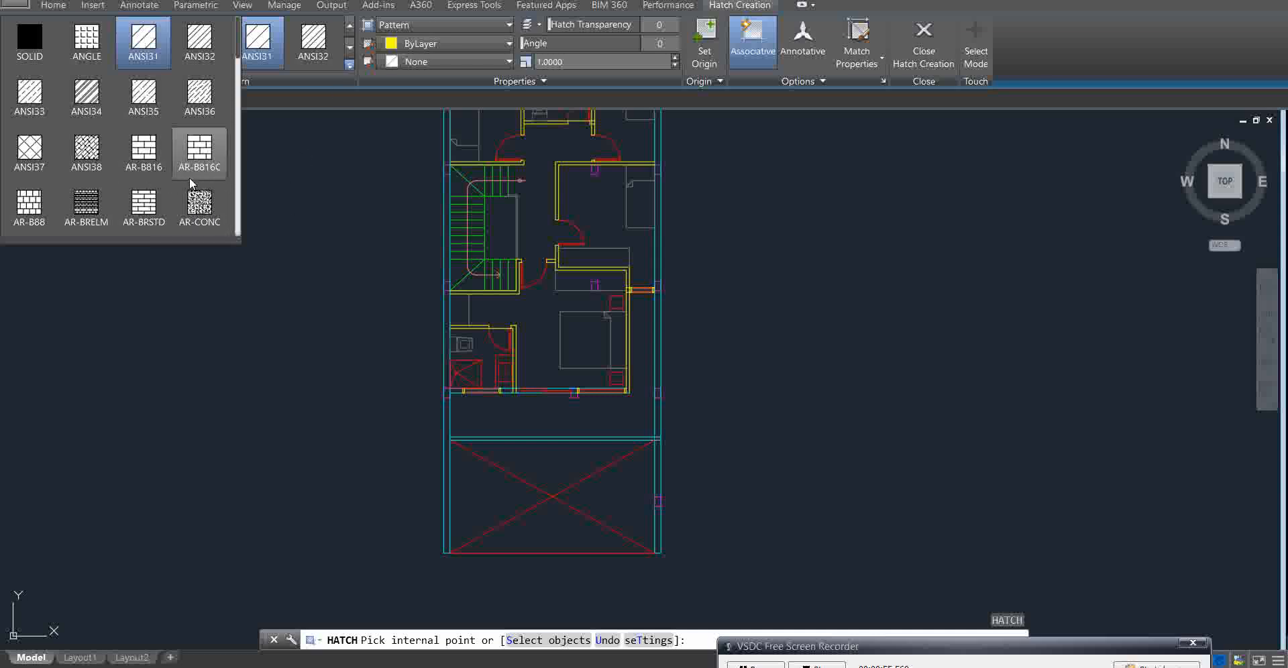
{"action": "scroll", "coordinate": [192, 182], "scroll_direction": "down", "scroll_amount": 1}
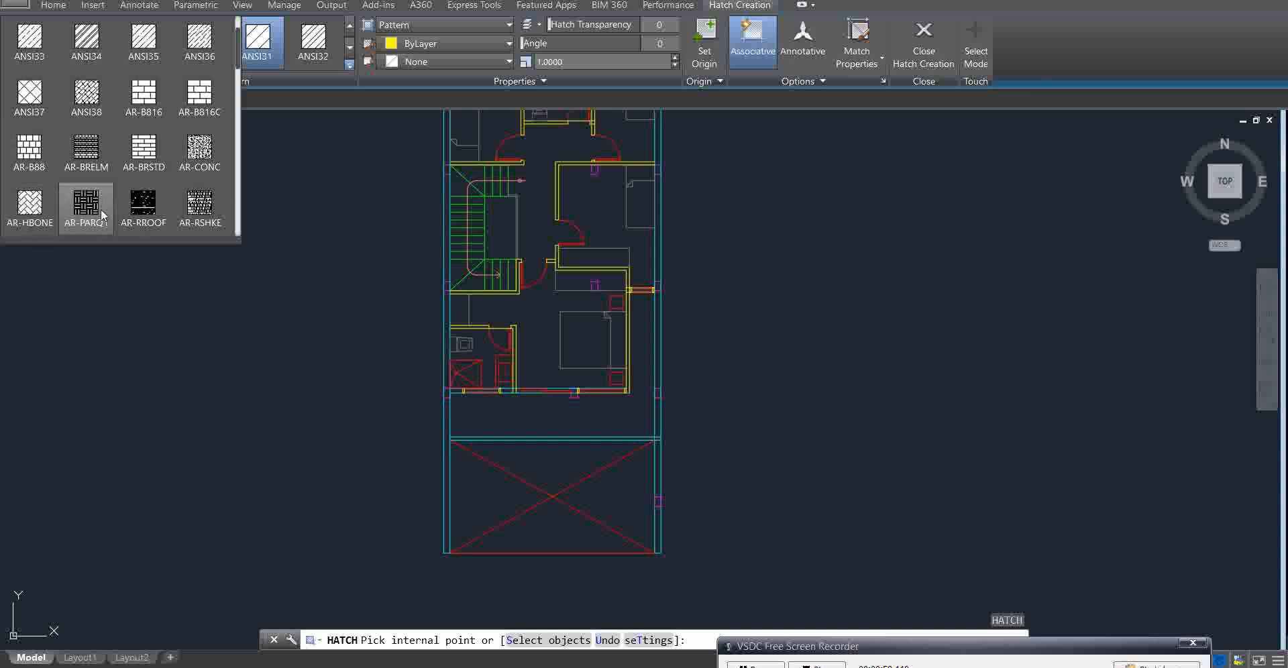
{"action": "scroll", "coordinate": [180, 167], "scroll_direction": "down", "scroll_amount": 1}
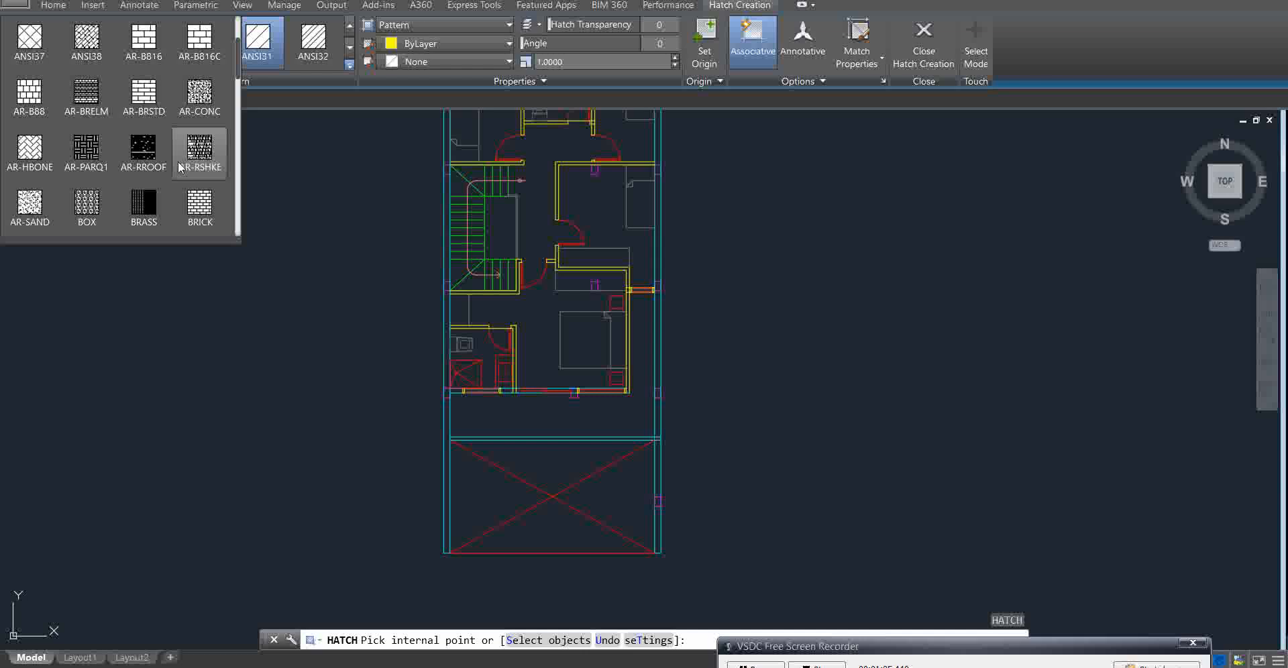
{"action": "scroll", "coordinate": [180, 168], "scroll_direction": "down", "scroll_amount": 1}
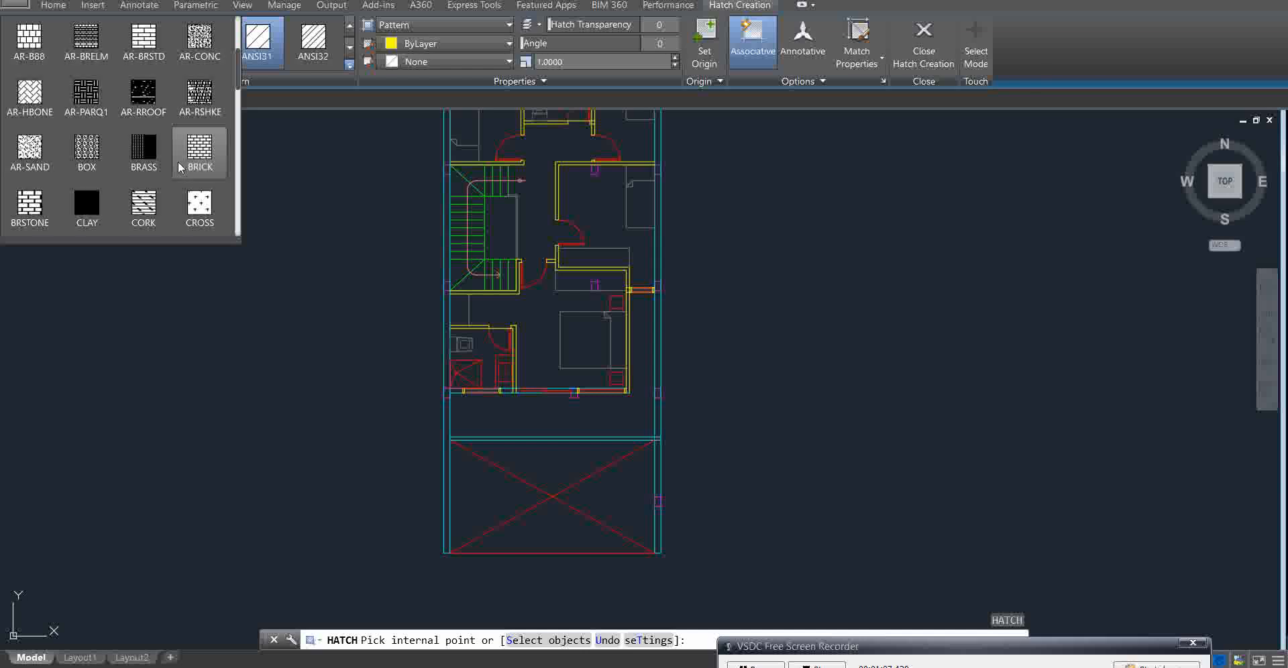
{"action": "scroll", "coordinate": [180, 168], "scroll_direction": "down", "scroll_amount": 1}
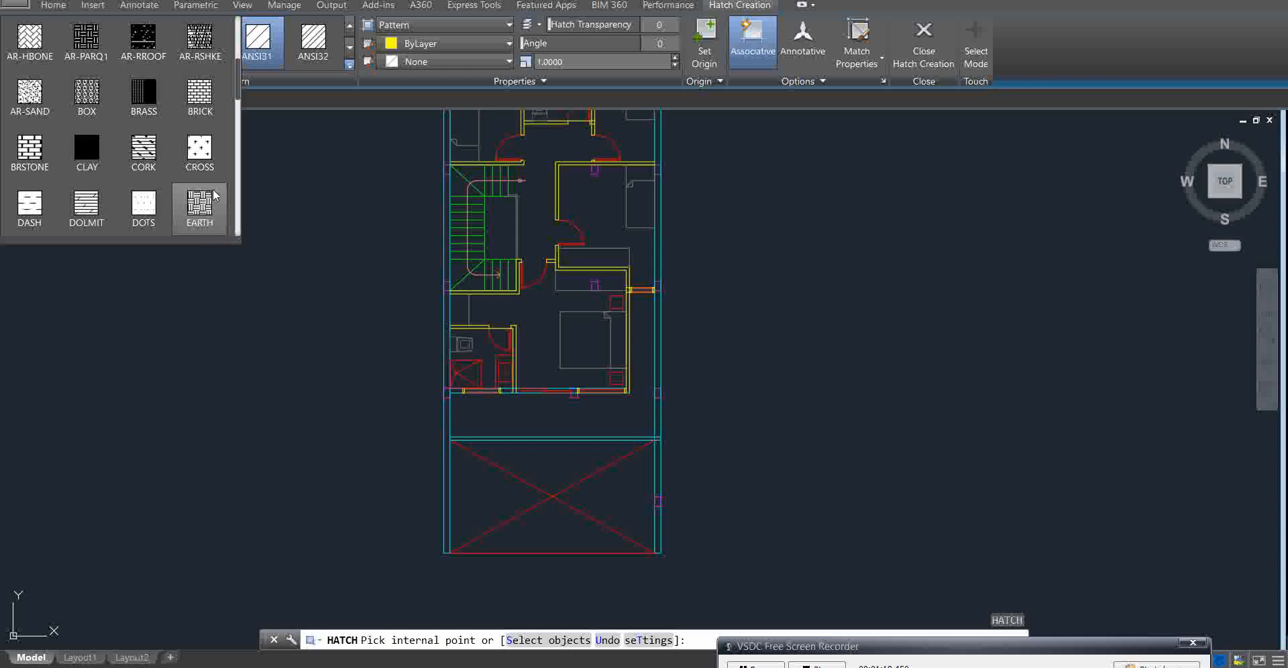
{"action": "scroll", "coordinate": [214, 194], "scroll_direction": "down", "scroll_amount": 3}
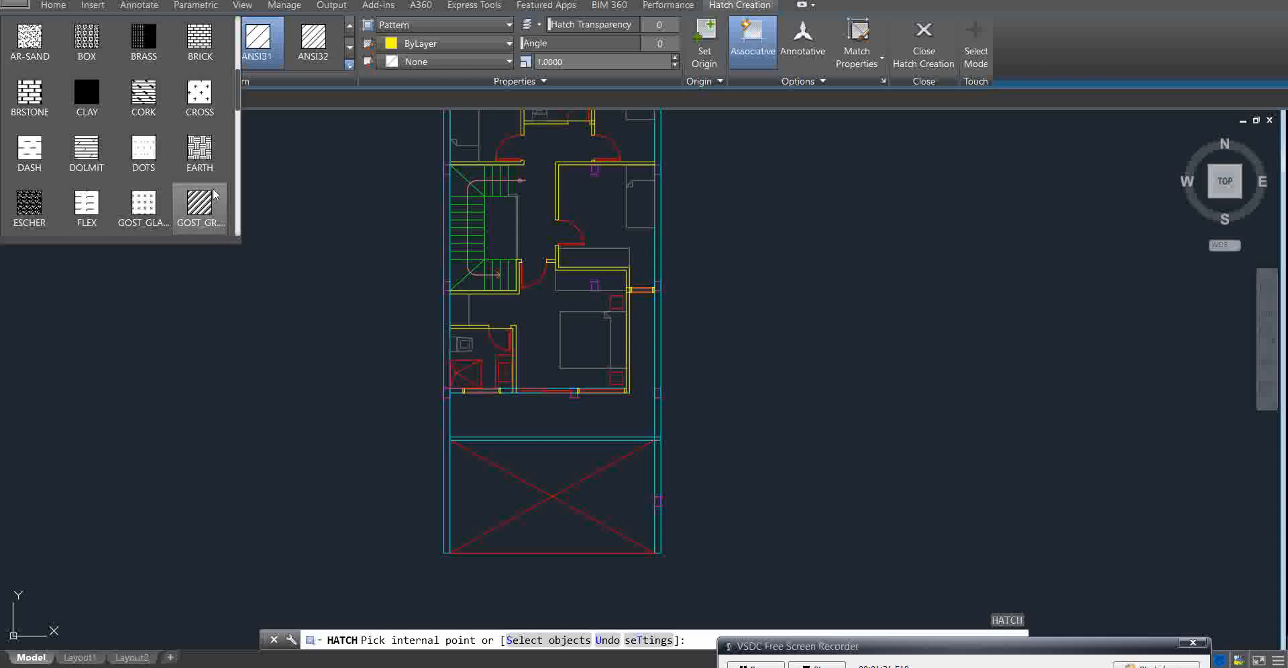
{"action": "scroll", "coordinate": [214, 195], "scroll_direction": "down", "scroll_amount": 2}
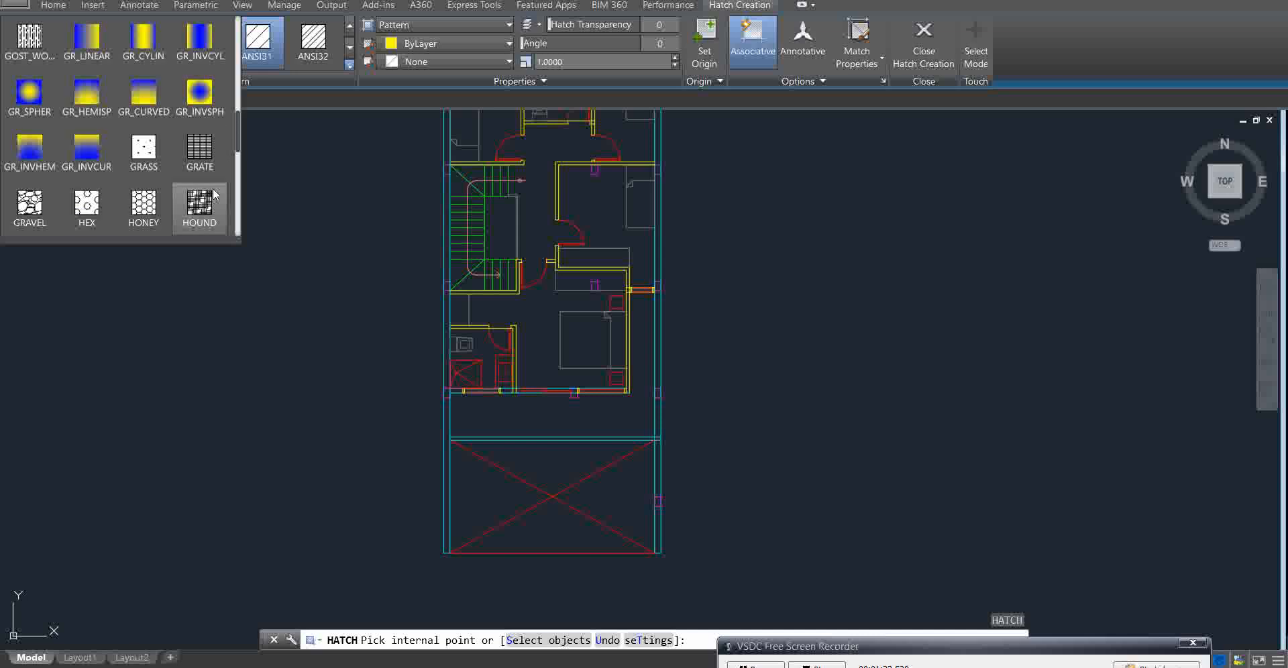
{"action": "scroll", "coordinate": [215, 194], "scroll_direction": "down", "scroll_amount": 1}
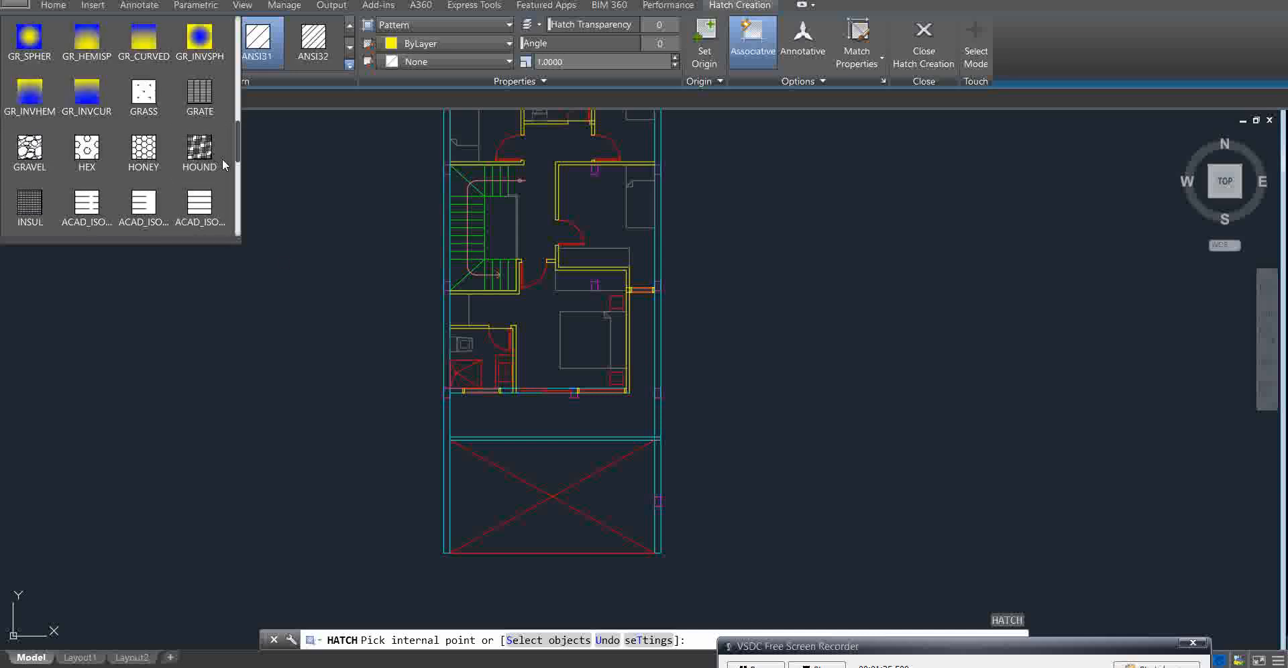
{"action": "scroll", "coordinate": [101, 163], "scroll_direction": "down", "scroll_amount": 6}
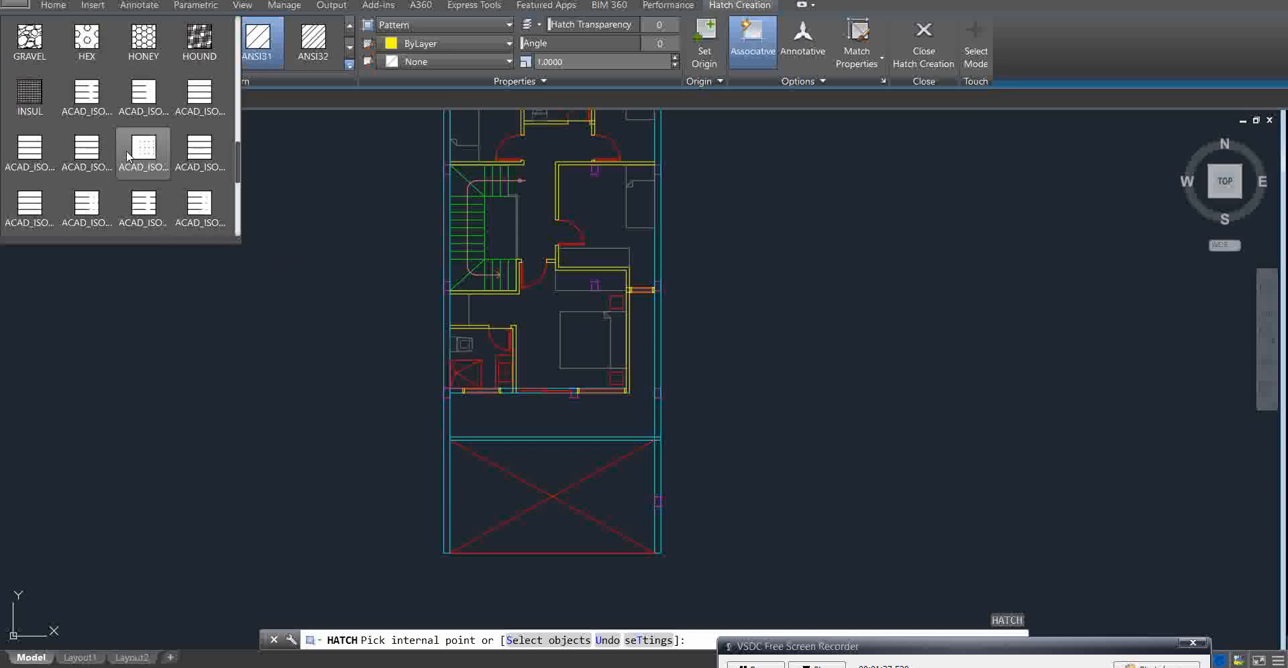
{"action": "scroll", "coordinate": [130, 157], "scroll_direction": "down", "scroll_amount": 1}
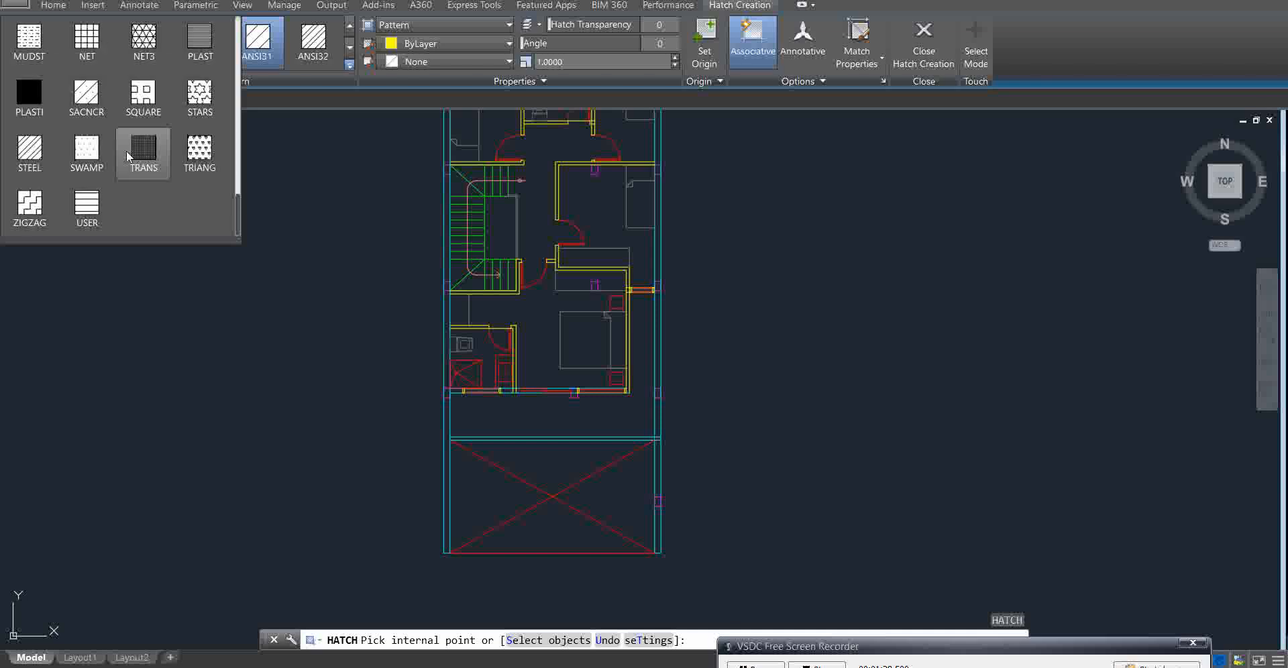
{"action": "scroll", "coordinate": [129, 155], "scroll_direction": "up", "scroll_amount": 12}
{"action": "scroll", "coordinate": [158, 127], "scroll_direction": "down", "scroll_amount": 5}
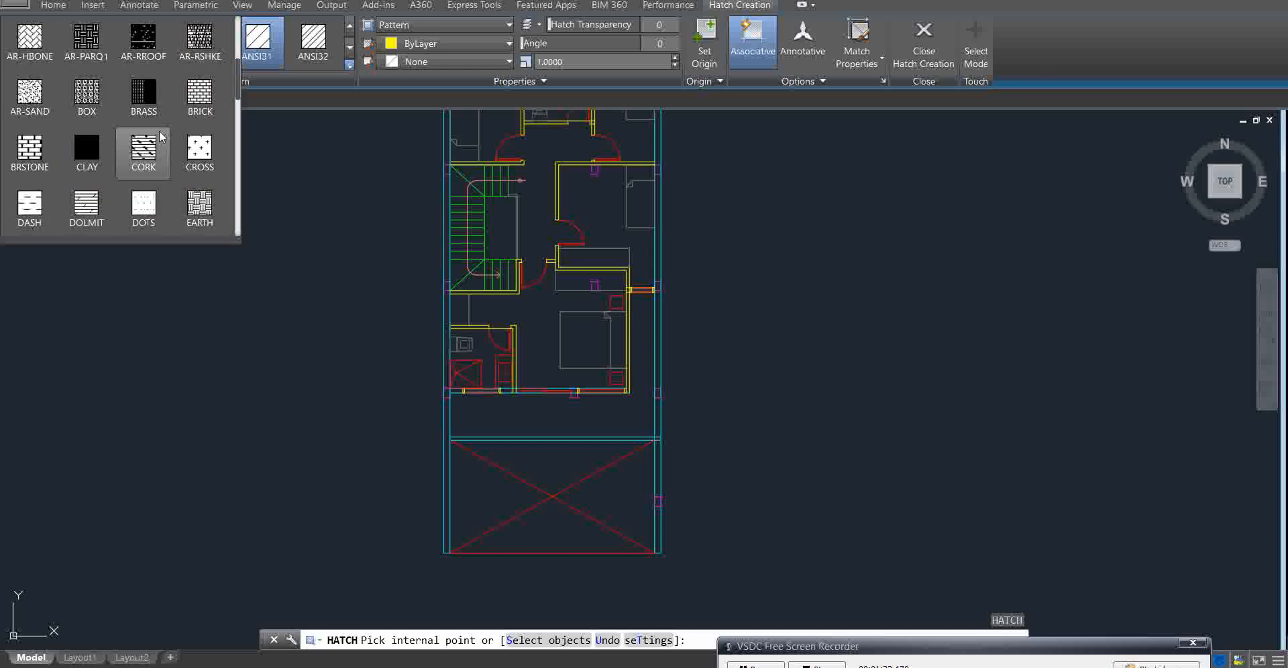
{"action": "scroll", "coordinate": [169, 117], "scroll_direction": "up", "scroll_amount": 2}
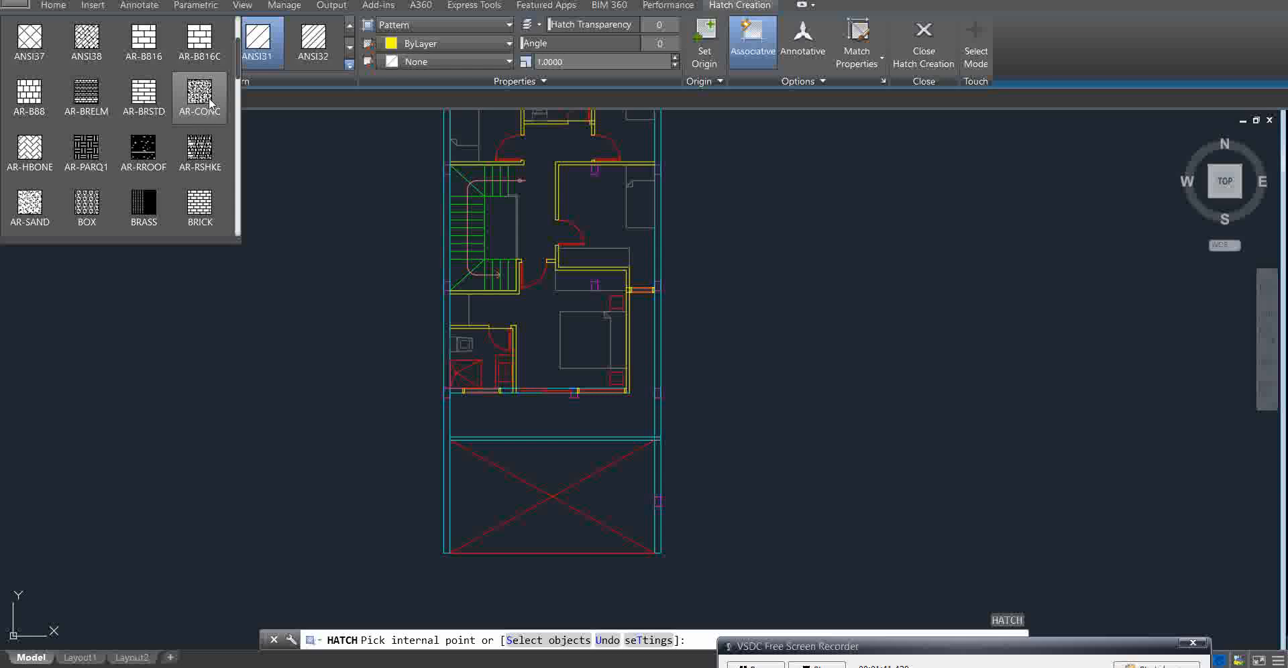
{"action": "left_click", "coordinate": [199, 118]}
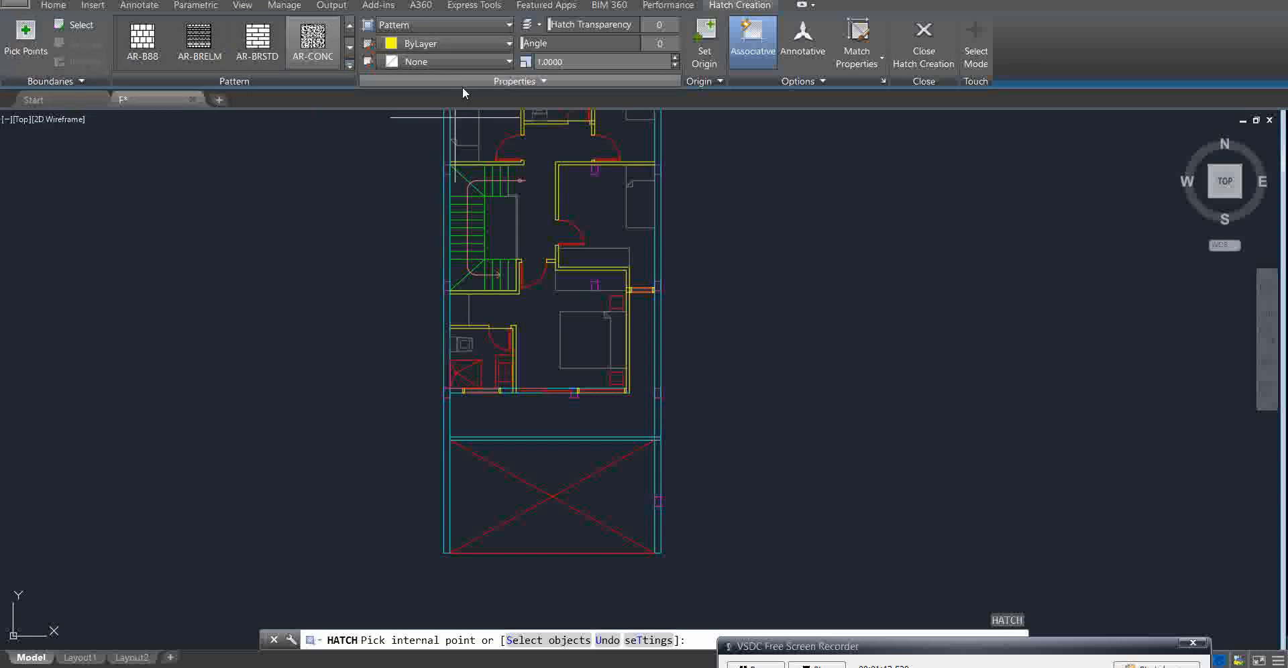
{"action": "left_click", "coordinate": [484, 44]}
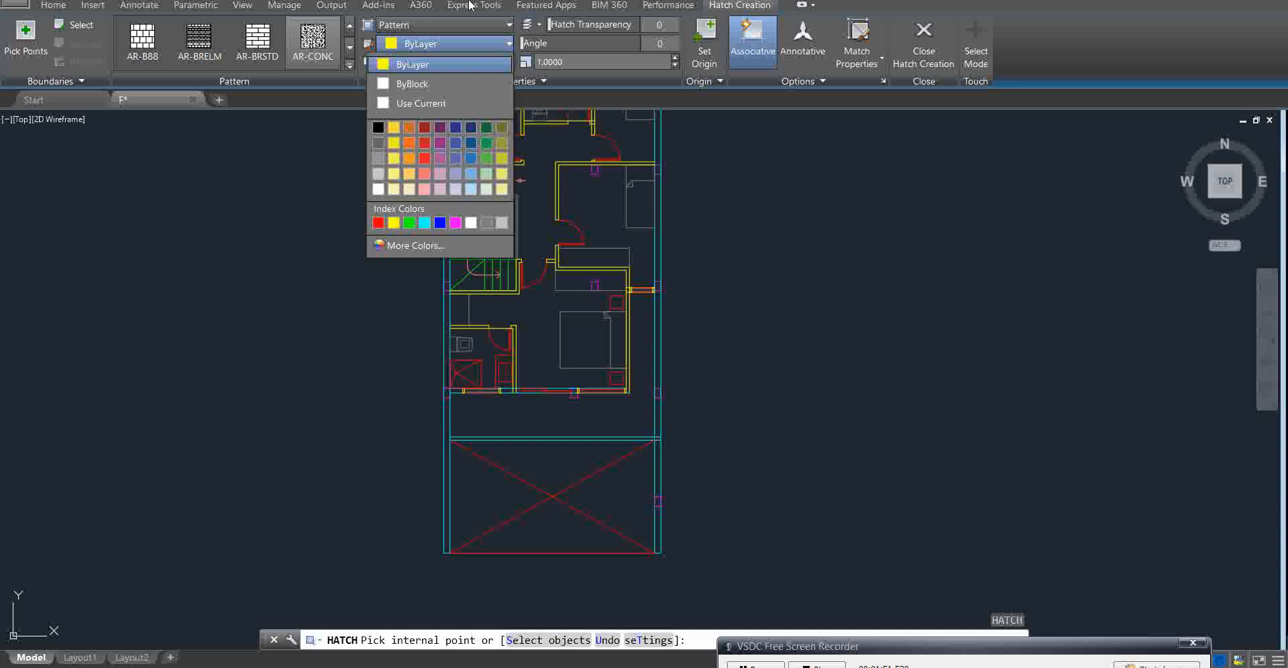
{"action": "key", "text": "Escape"}
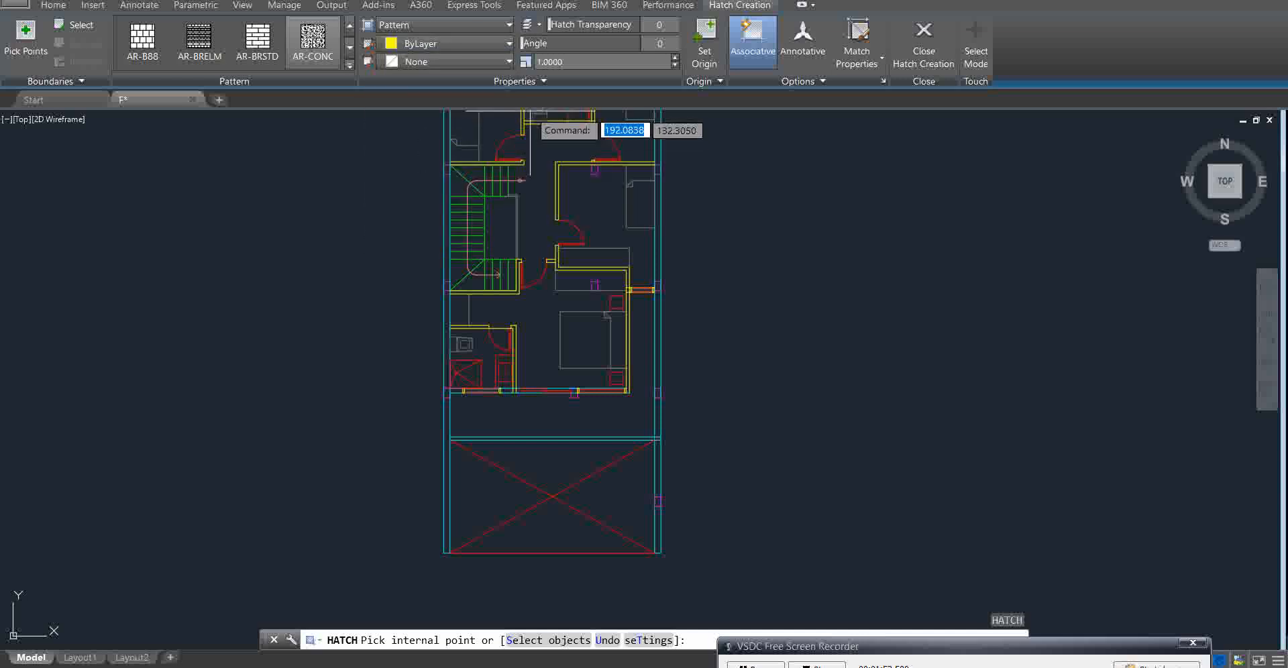
{"action": "key", "text": "Escape"}
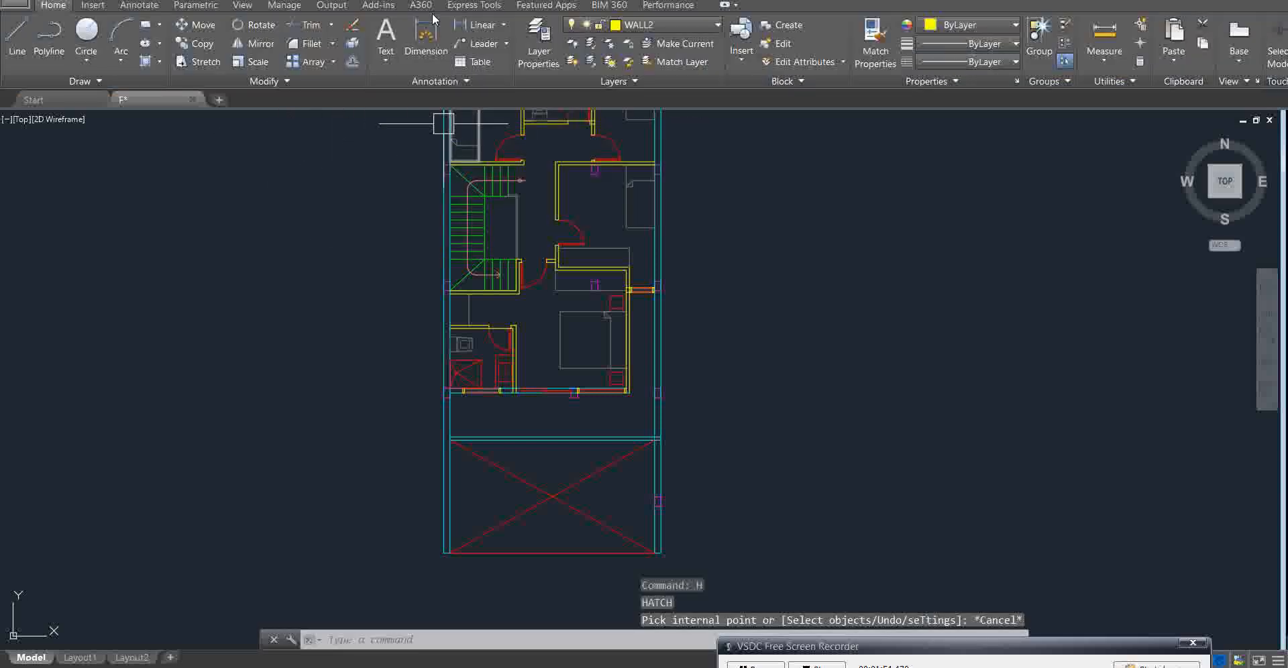
Make HATCH the current layer
{"action": "left_click", "coordinate": [686, 25]}
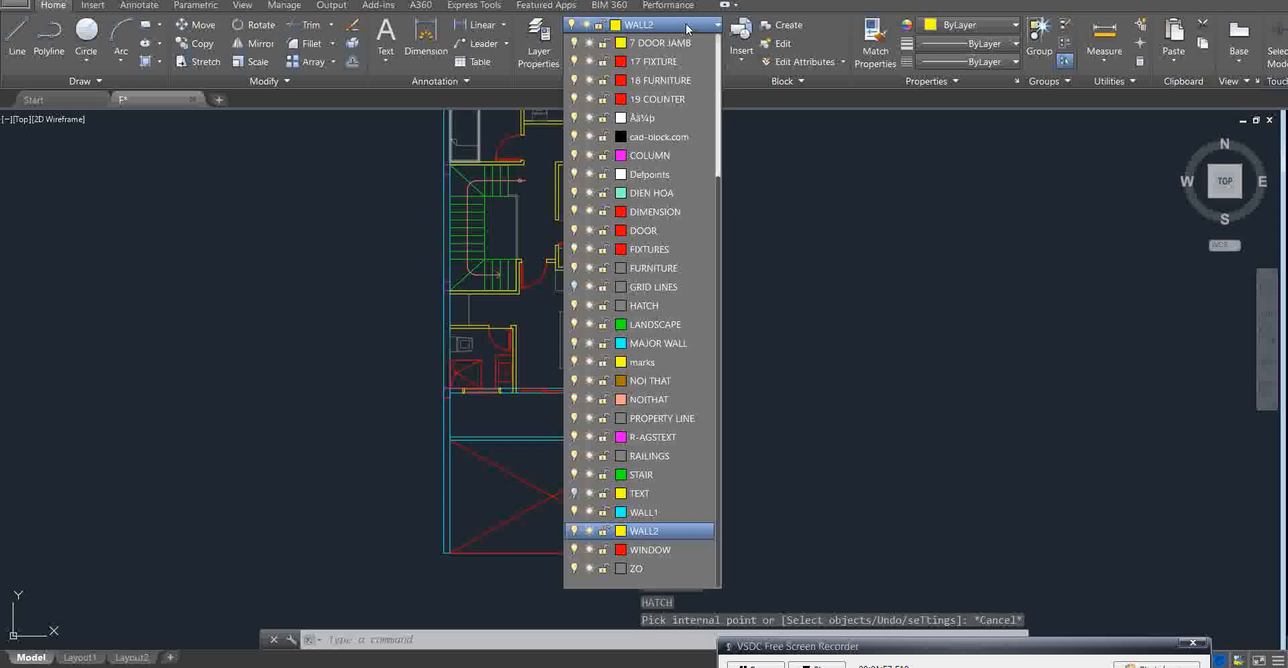
{"action": "left_click", "coordinate": [658, 303]}
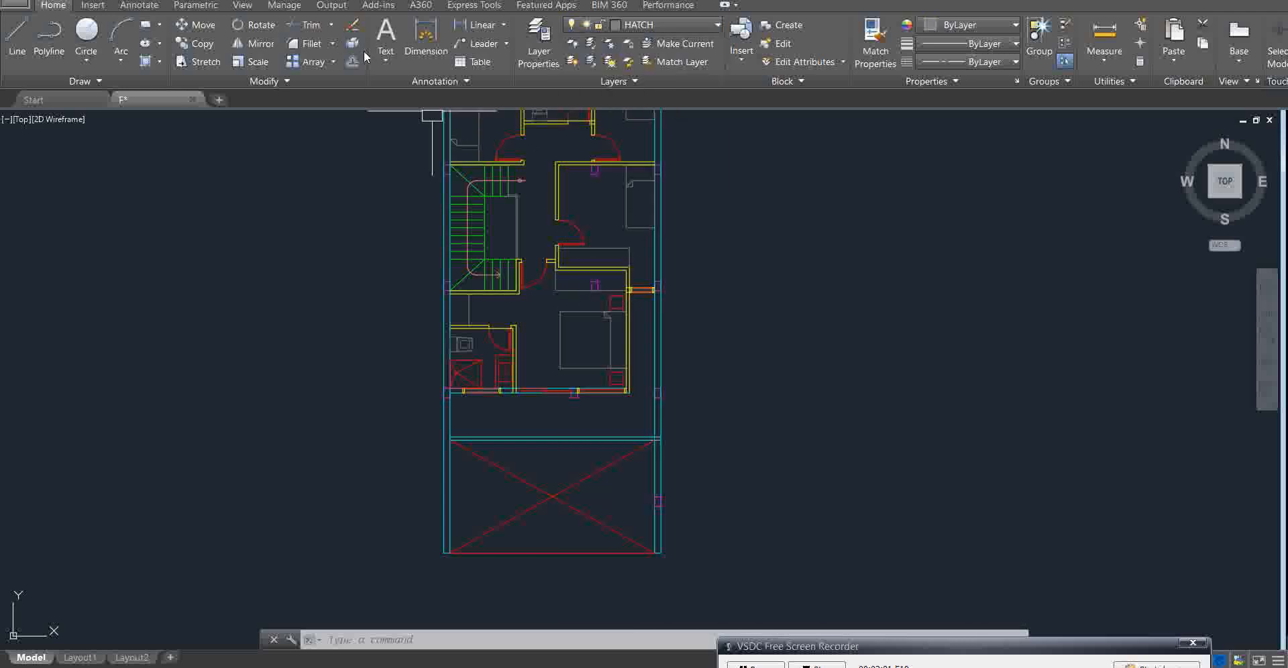
Turn the HATCH layer off and back on
{"action": "left_click", "coordinate": [665, 24]}
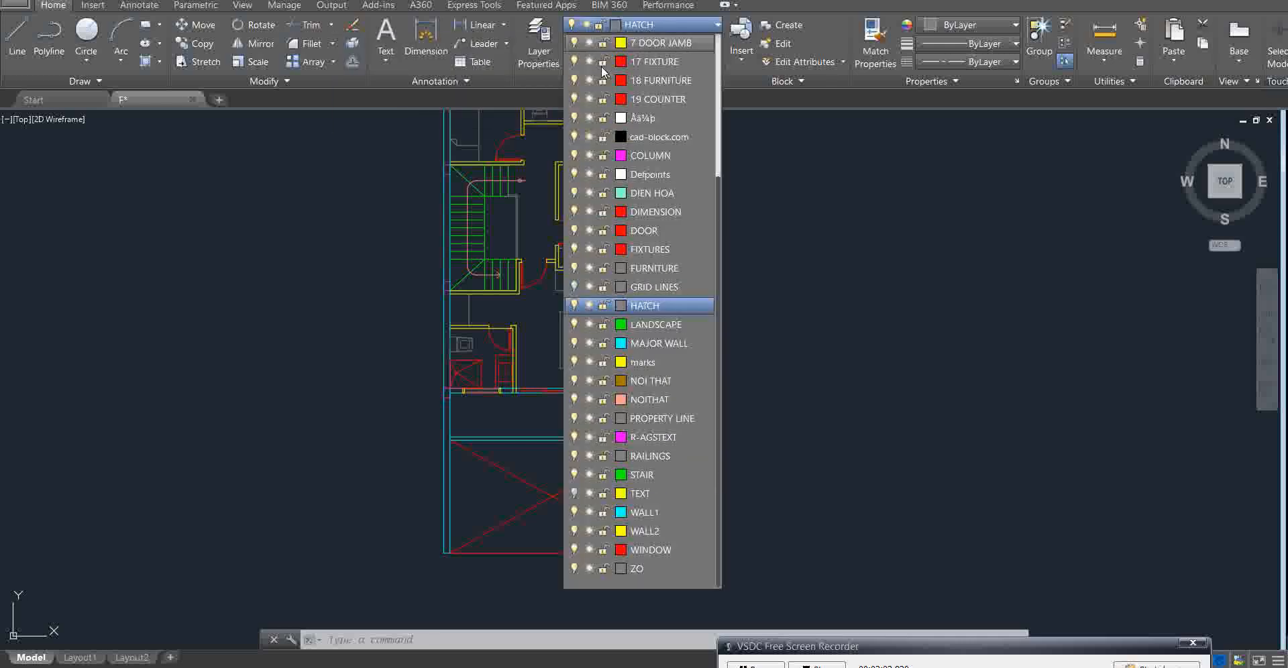
{"action": "left_click", "coordinate": [575, 305]}
{"action": "left_click", "coordinate": [624, 310]}
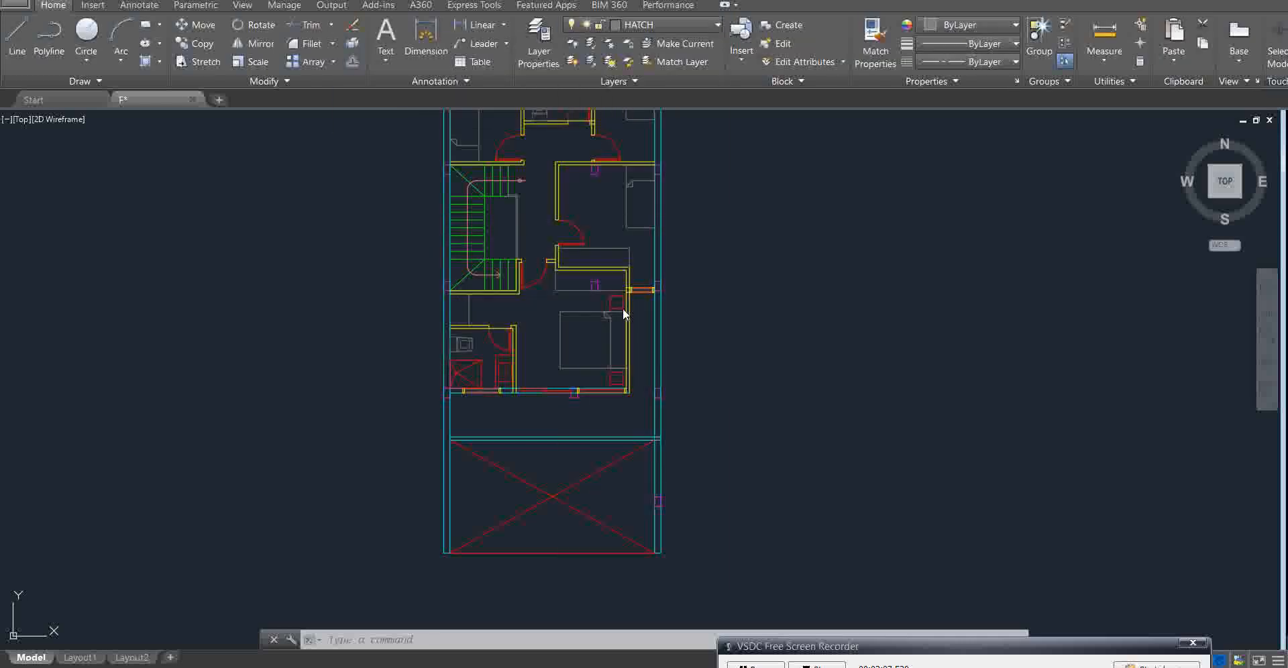
{"action": "left_click", "coordinate": [678, 24]}
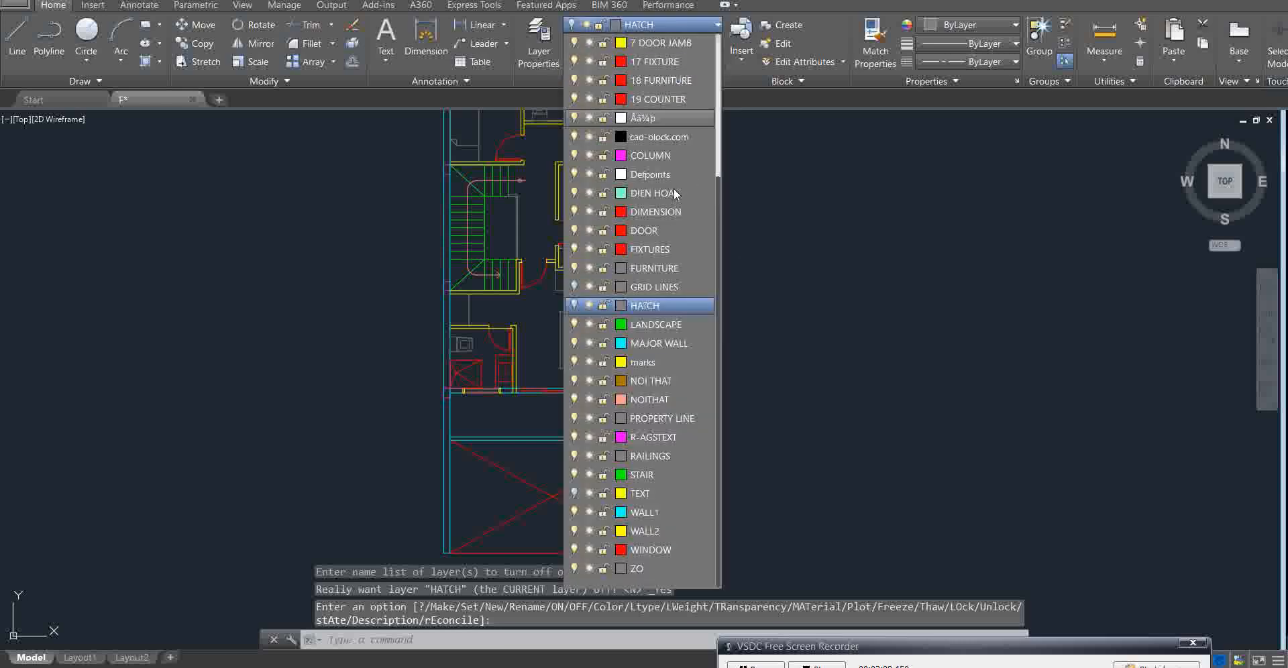
{"action": "left_click", "coordinate": [574, 305]}
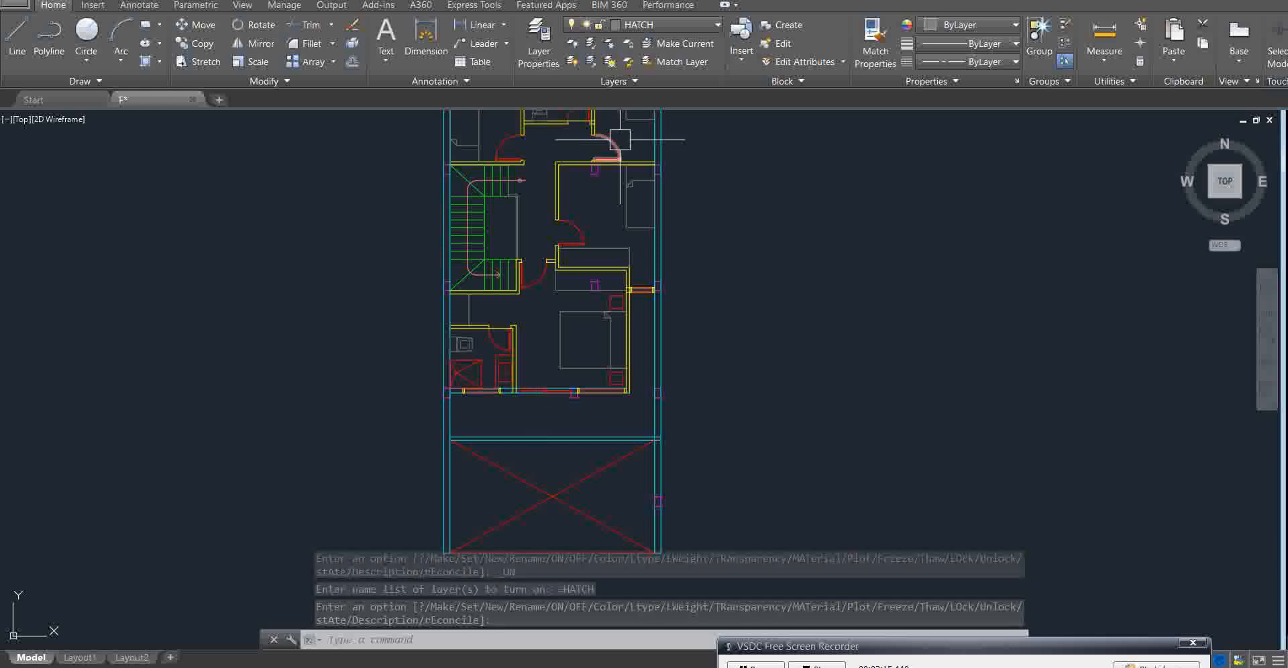
{"action": "left_click", "coordinate": [686, 28]}
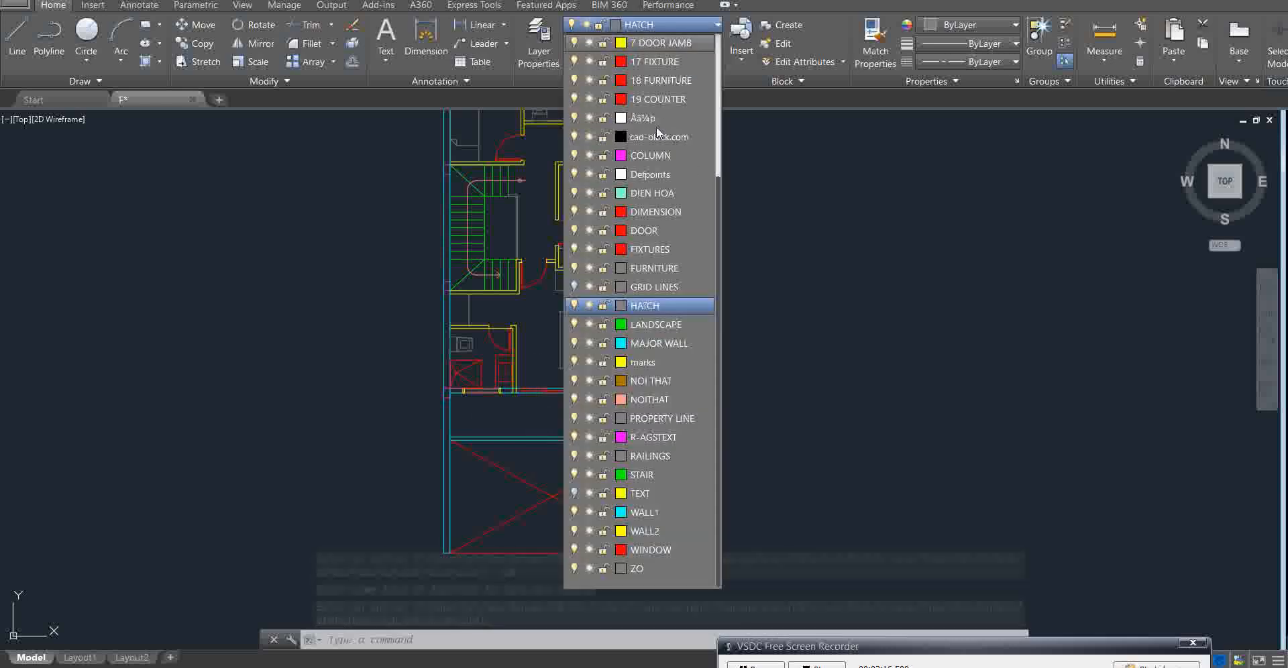
{"action": "left_click", "coordinate": [575, 307]}
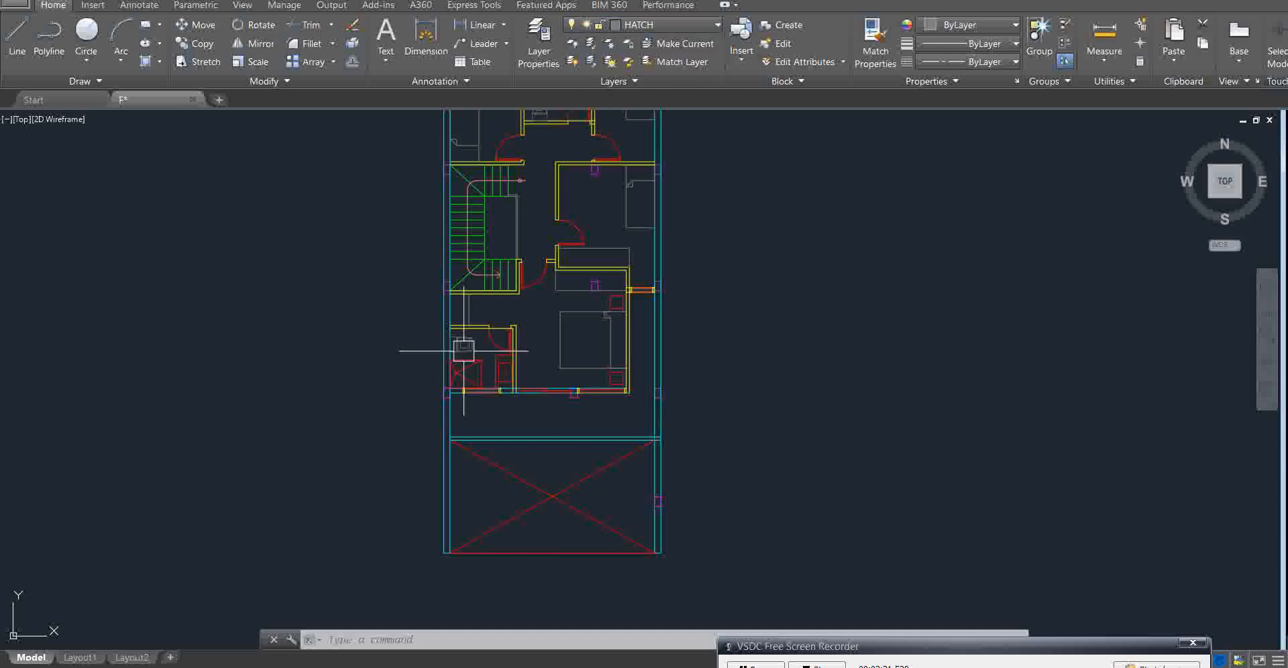
Try to fill the plan's left outer wall and the cross wall below the terrace with AR-CONC at scale 1
{"action": "type", "text": "h"}
{"action": "key", "text": "Return"}
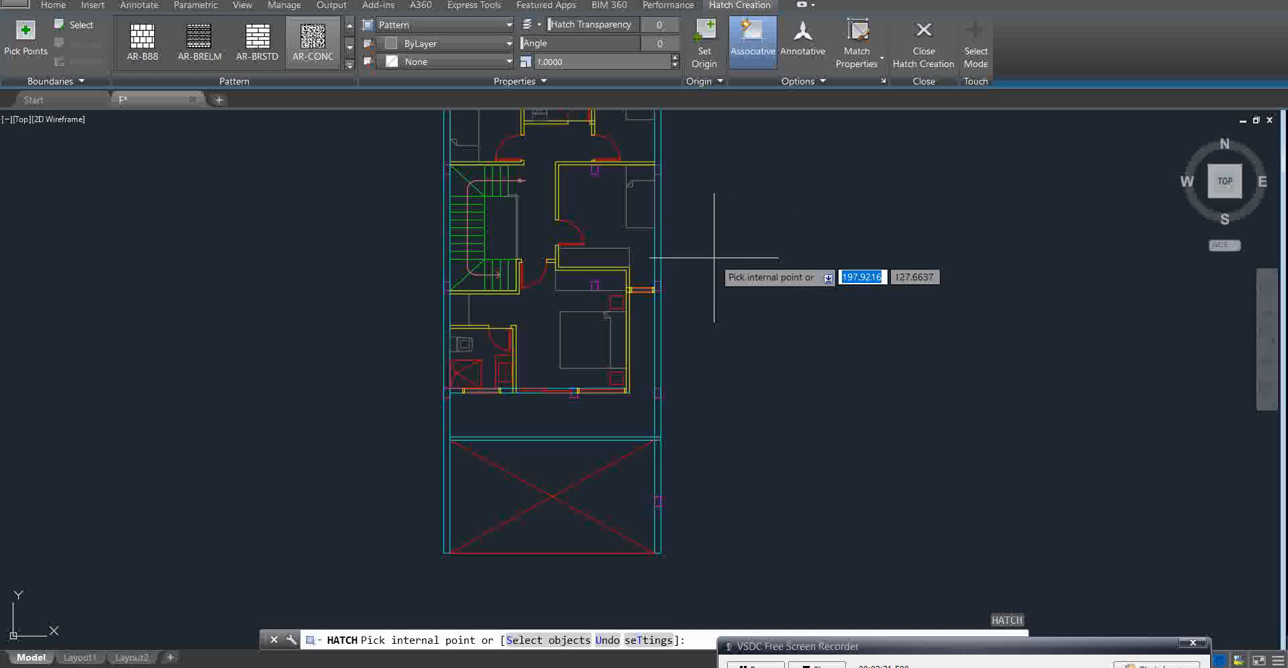
{"action": "scroll", "coordinate": [383, 440], "scroll_direction": "up", "scroll_amount": 4}
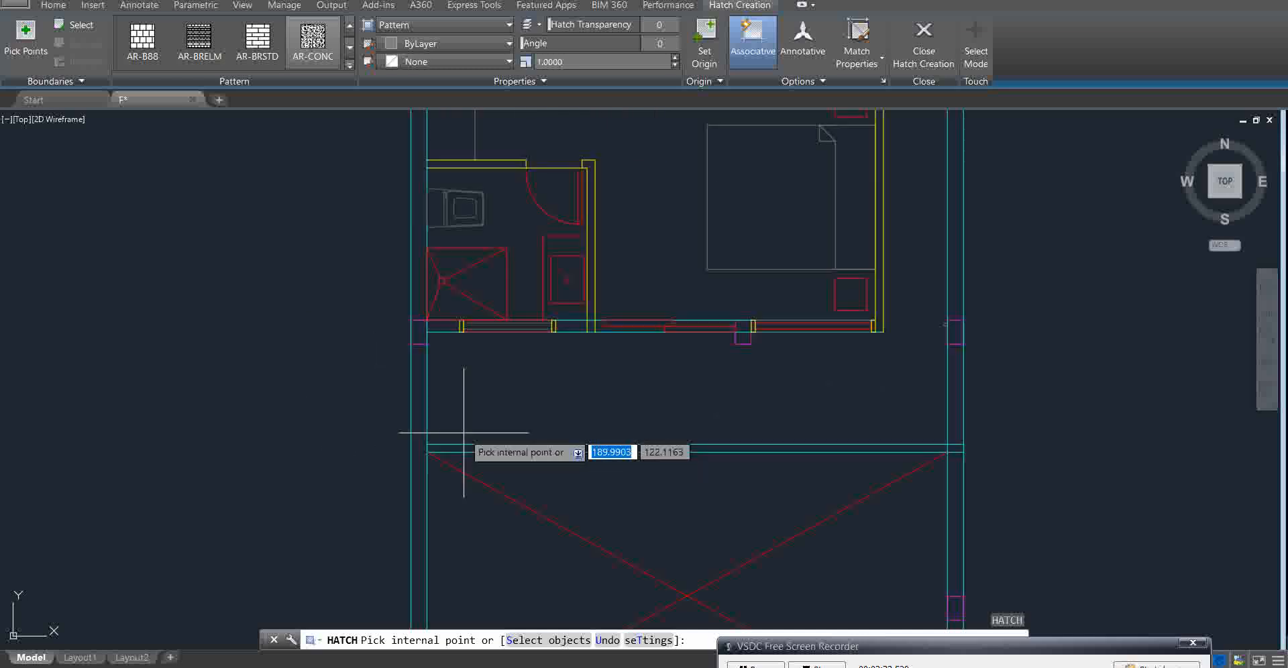
{"action": "left_click", "coordinate": [398, 479]}
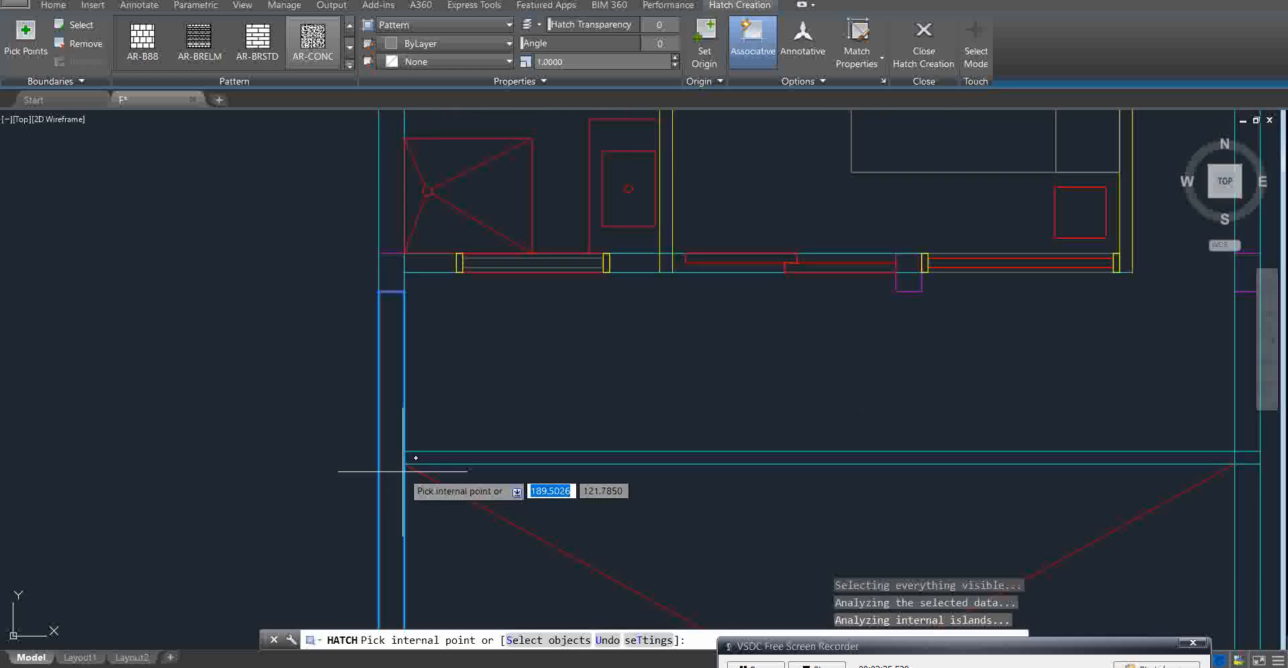
{"action": "scroll", "coordinate": [477, 332], "scroll_direction": "down", "scroll_amount": 4}
{"action": "scroll", "coordinate": [536, 229], "scroll_direction": "up", "scroll_amount": 3}
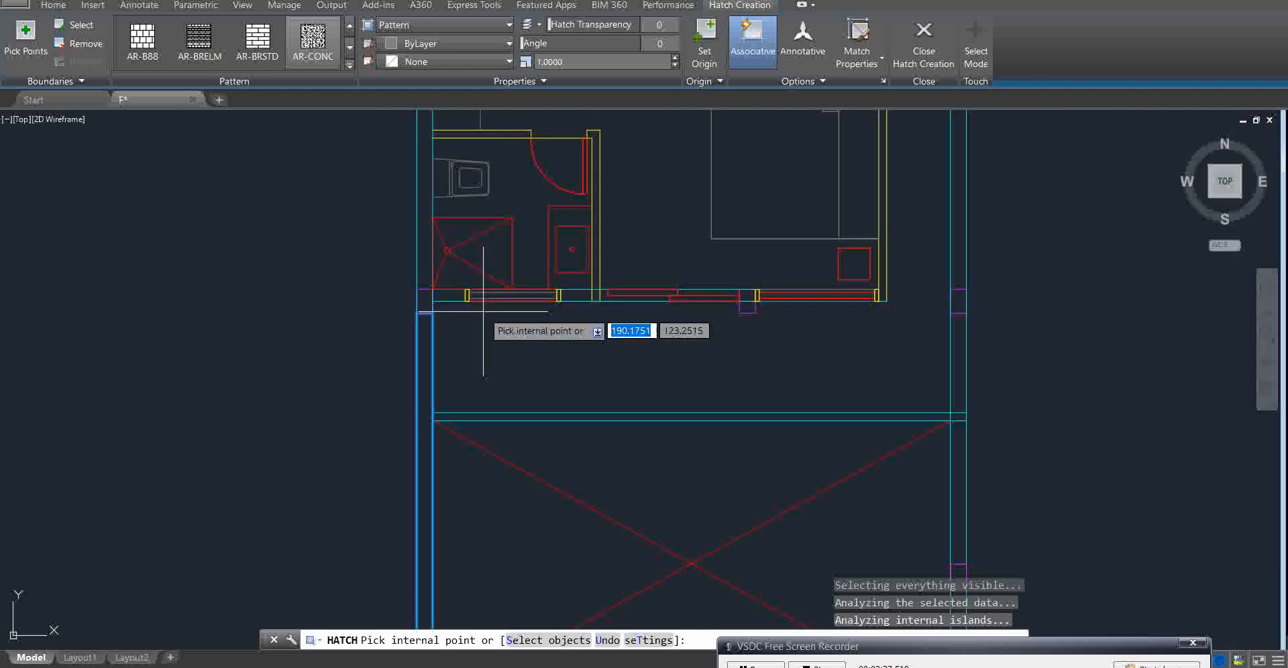
{"action": "left_click", "coordinate": [431, 354]}
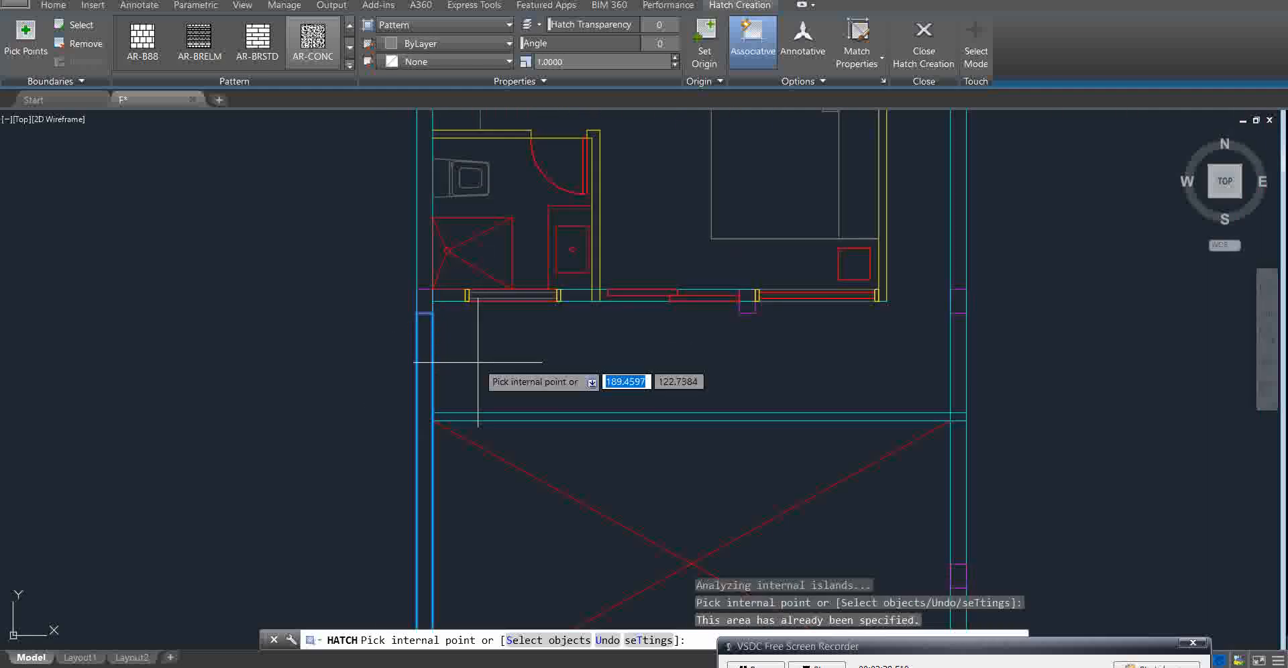
{"action": "scroll", "coordinate": [478, 362], "scroll_direction": "down", "scroll_amount": 4}
{"action": "scroll", "coordinate": [678, 364], "scroll_direction": "up", "scroll_amount": 5}
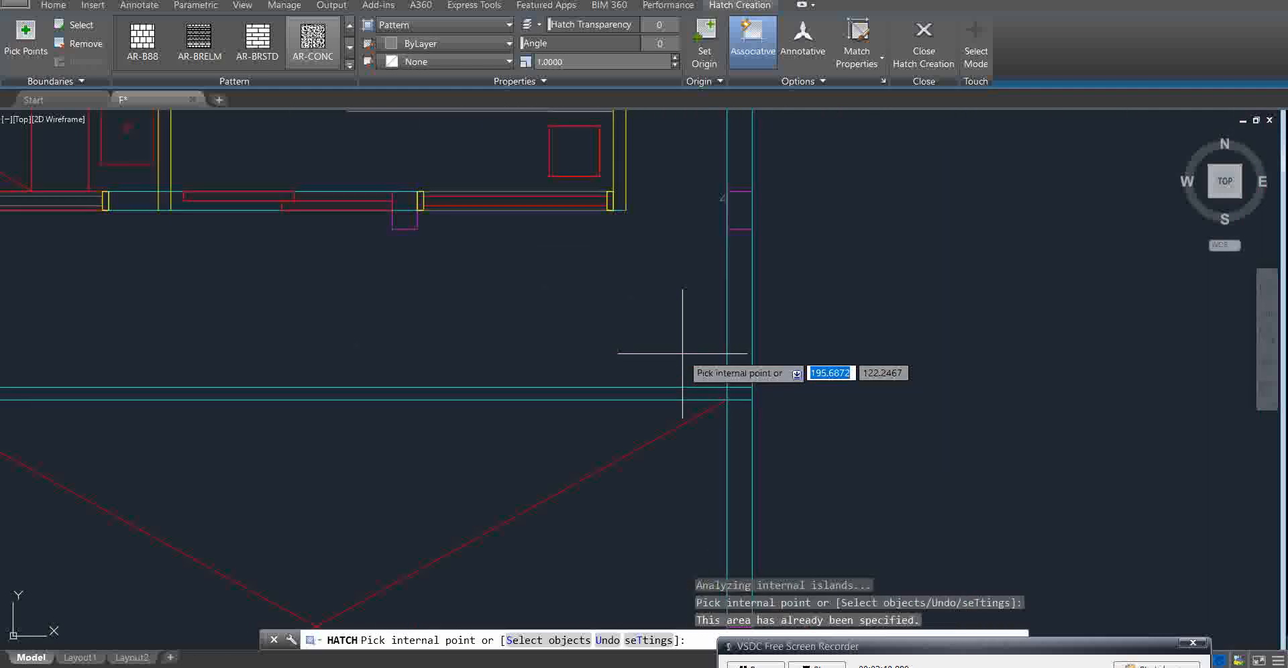
{"action": "left_click", "coordinate": [688, 393]}
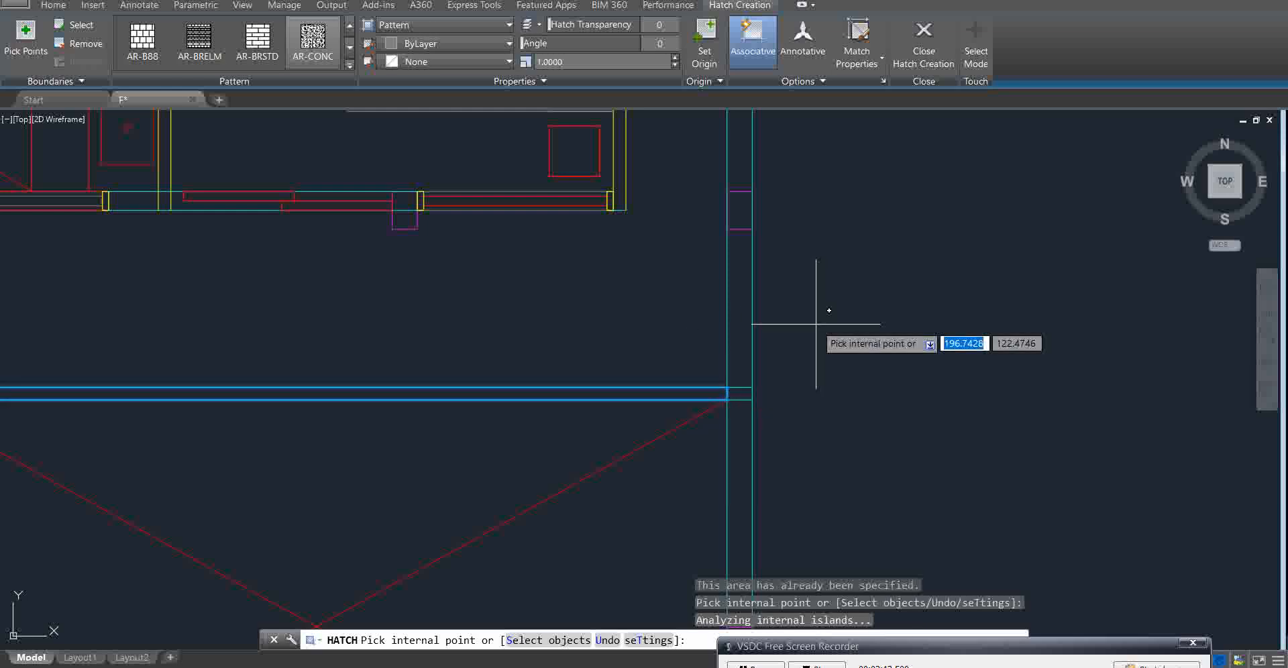
{"action": "scroll", "coordinate": [816, 324], "scroll_direction": "down", "scroll_amount": 2}
{"action": "key", "text": "Escape"}
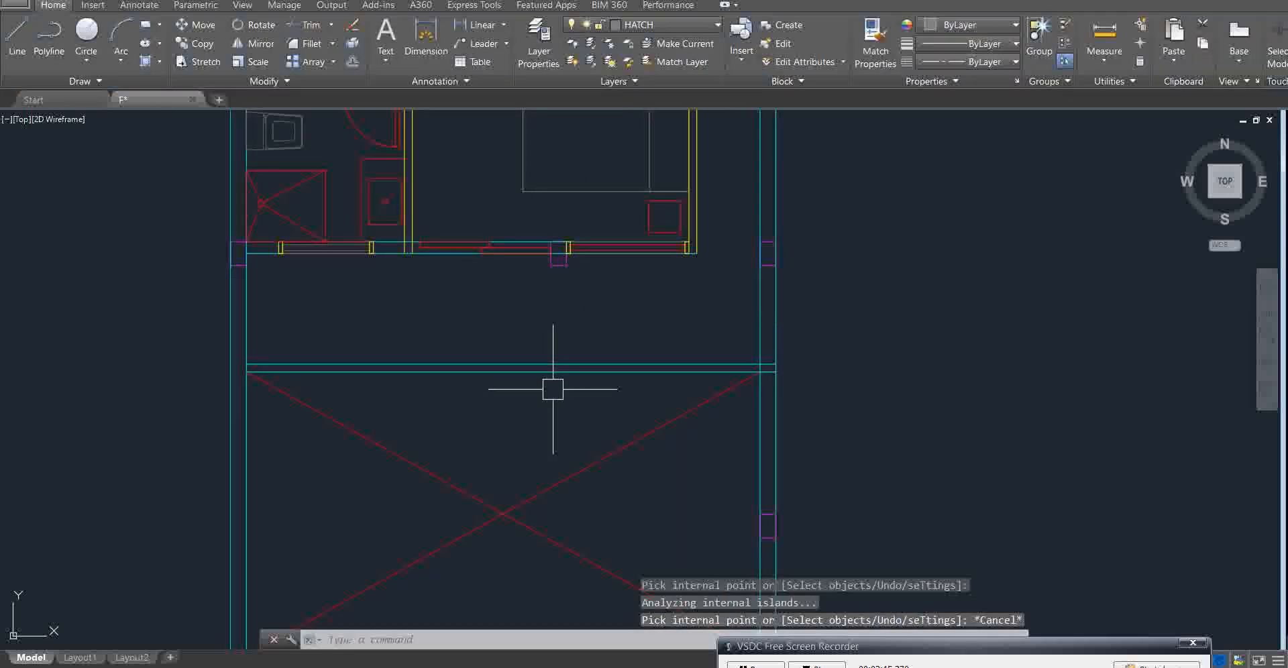
{"action": "left_click", "coordinate": [551, 365]}
{"action": "scroll", "coordinate": [565, 361], "scroll_direction": "up", "scroll_amount": 3}
{"action": "scroll", "coordinate": [591, 351], "scroll_direction": "down", "scroll_amount": 4}
{"action": "key", "text": "Escape"}
{"action": "key", "text": "Escape"}
Try an AR-CONC hatch at scale 100 in the open terrace area above the cross wall
{"action": "type", "text": "h"}
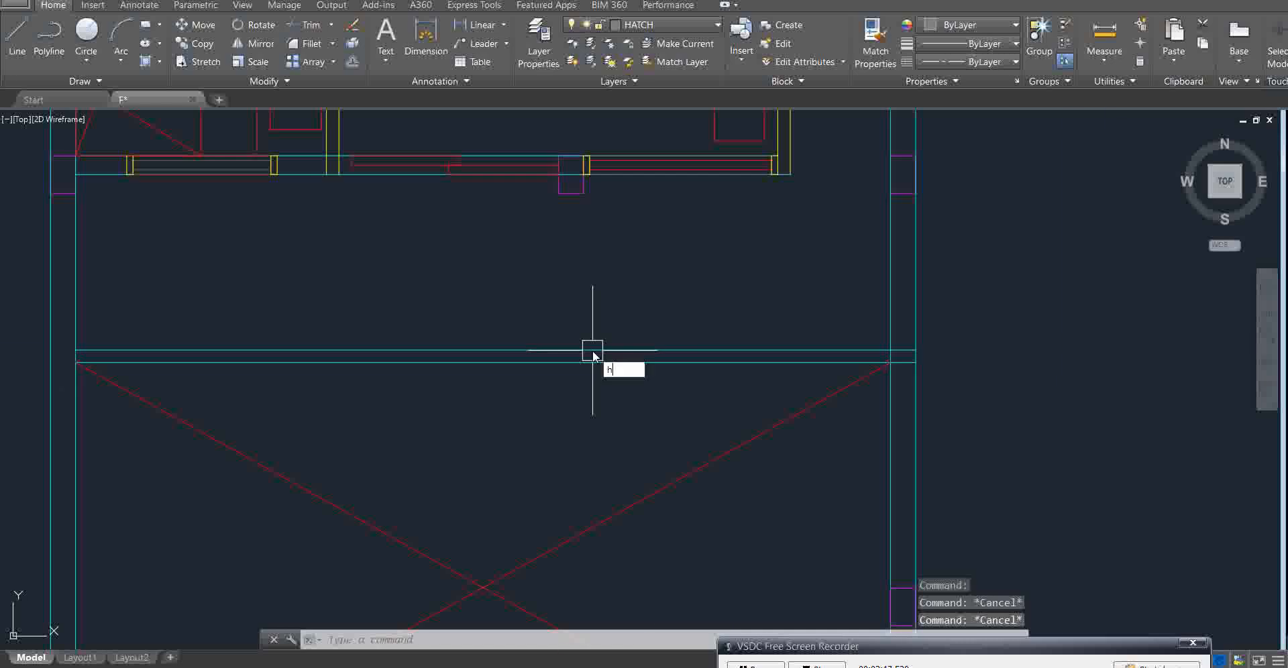
{"action": "key", "text": "Return"}
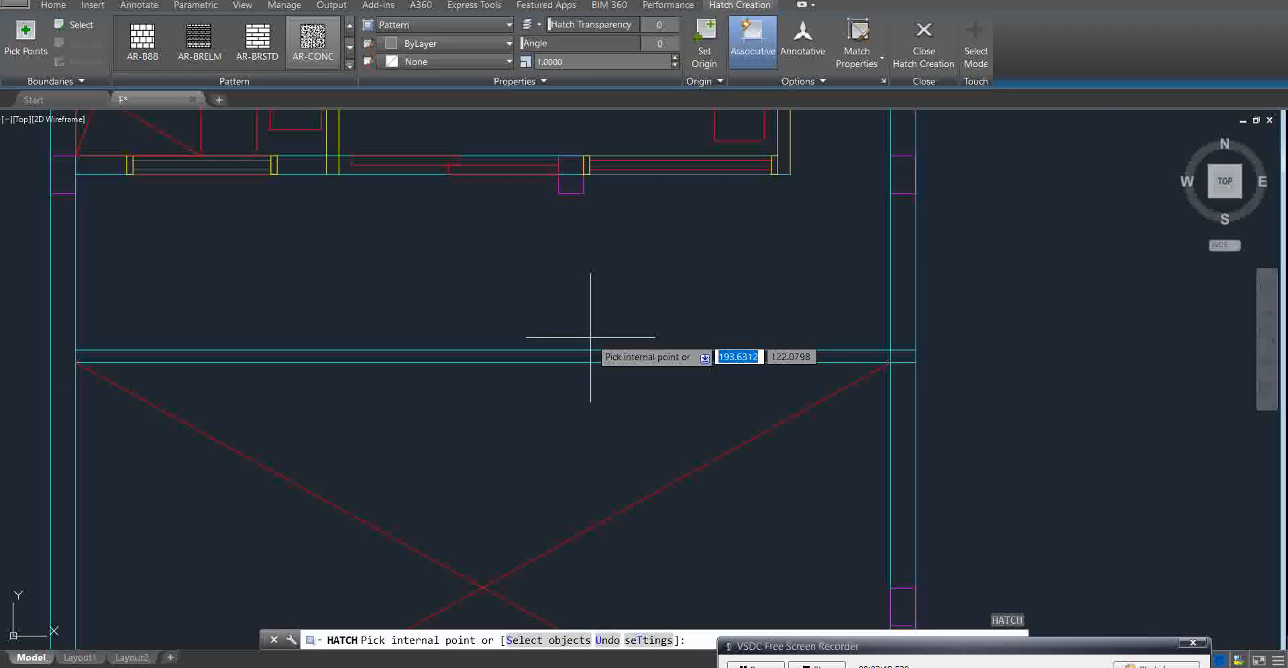
{"action": "scroll", "coordinate": [348, 321], "scroll_direction": "down", "scroll_amount": 2}
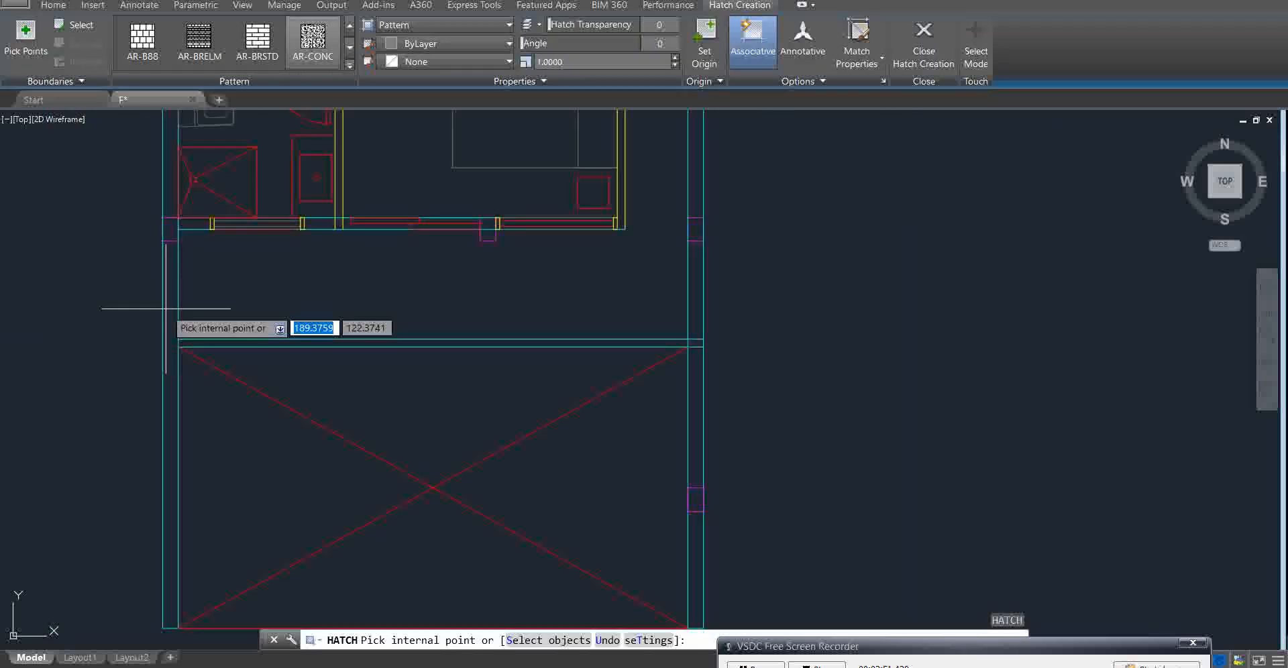
{"action": "left_click", "coordinate": [249, 293]}
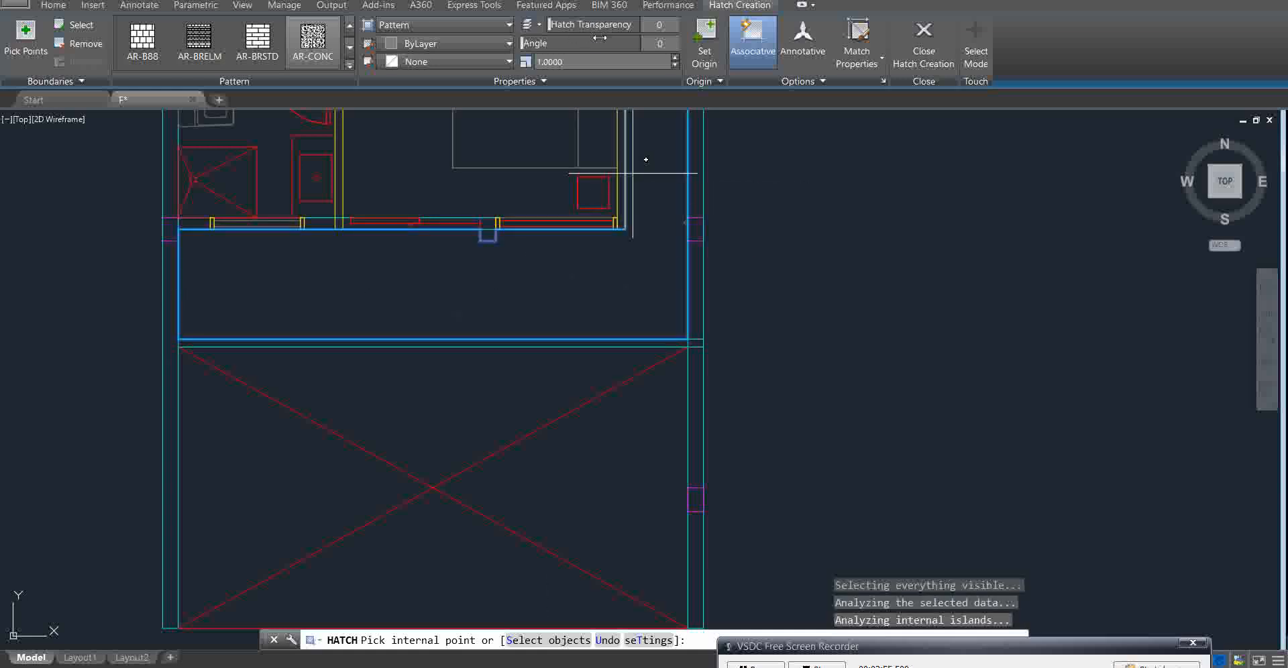
{"action": "left_click", "coordinate": [550, 62]}
{"action": "type", "text": "1"}
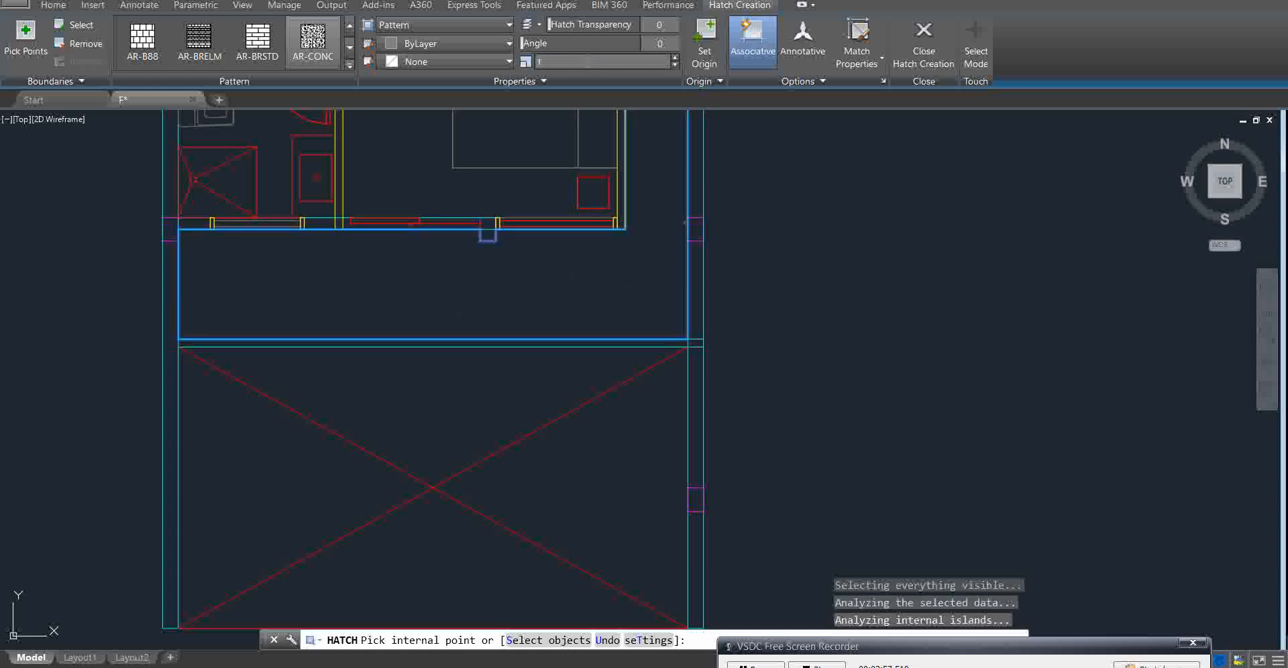
{"action": "type", "text": "00"}
{"action": "key", "text": "Return"}
Try to extend the scale 100 hatch to the right outer wall segment beside the crossed rectangle
{"action": "left_click", "coordinate": [382, 296]}
{"action": "left_click", "coordinate": [428, 308]}
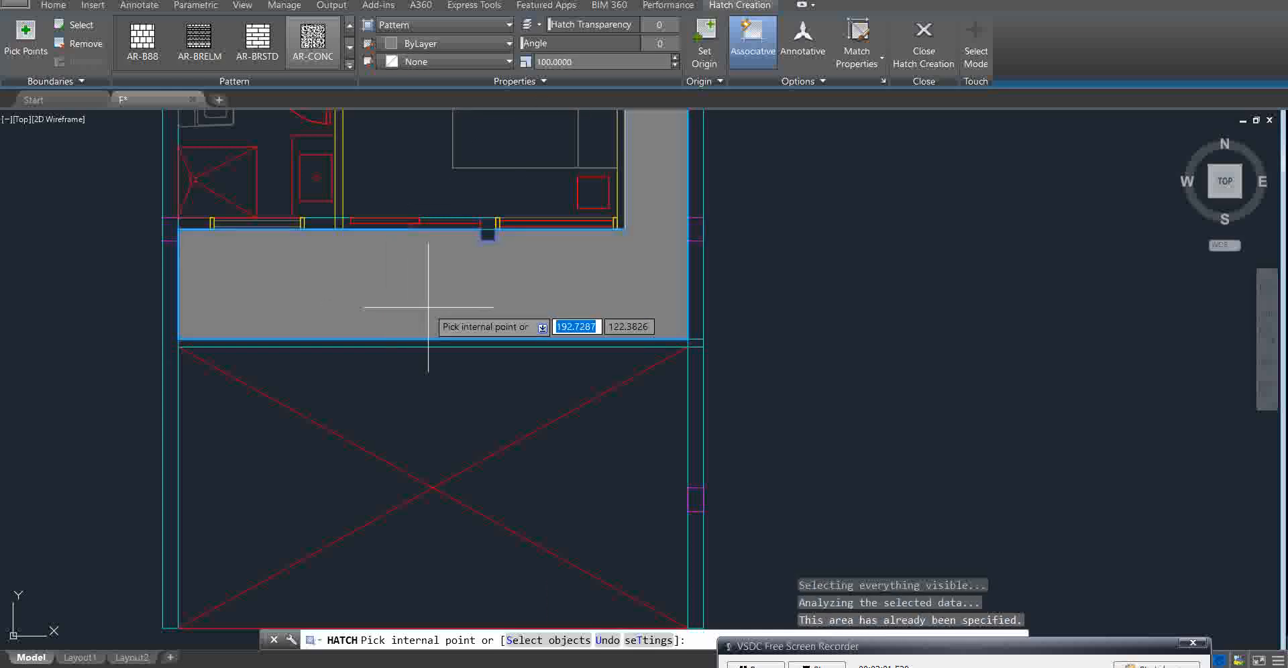
{"action": "left_click", "coordinate": [194, 391]}
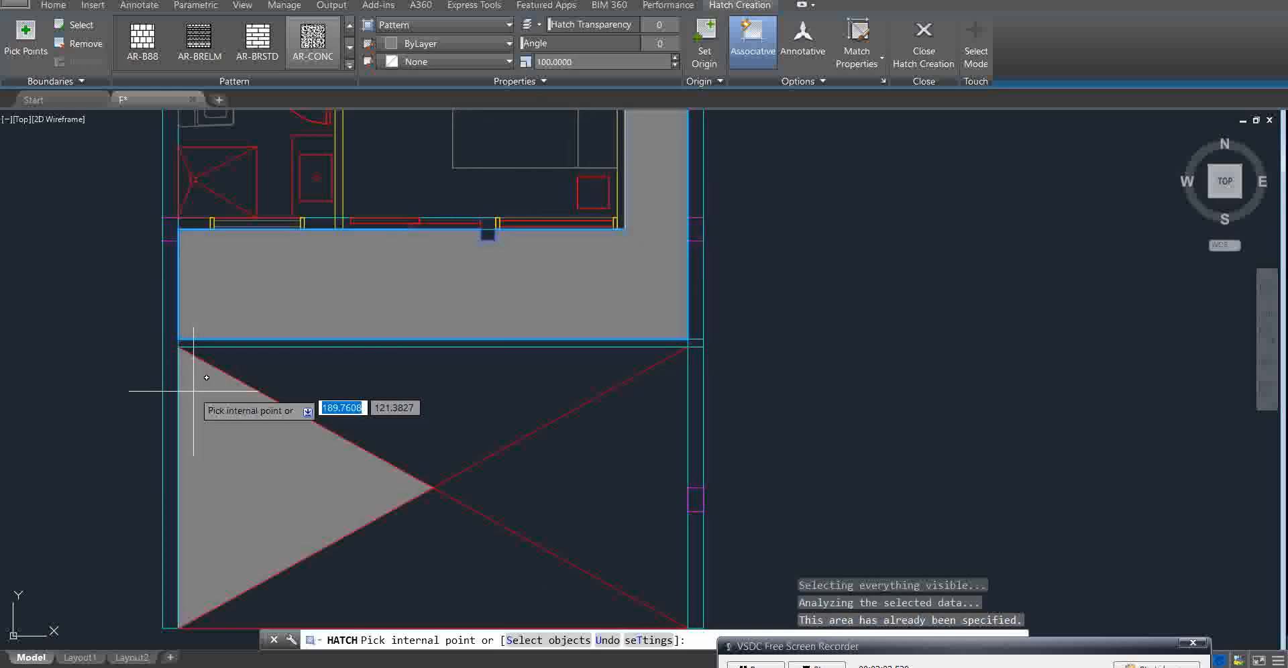
{"action": "left_click", "coordinate": [699, 408]}
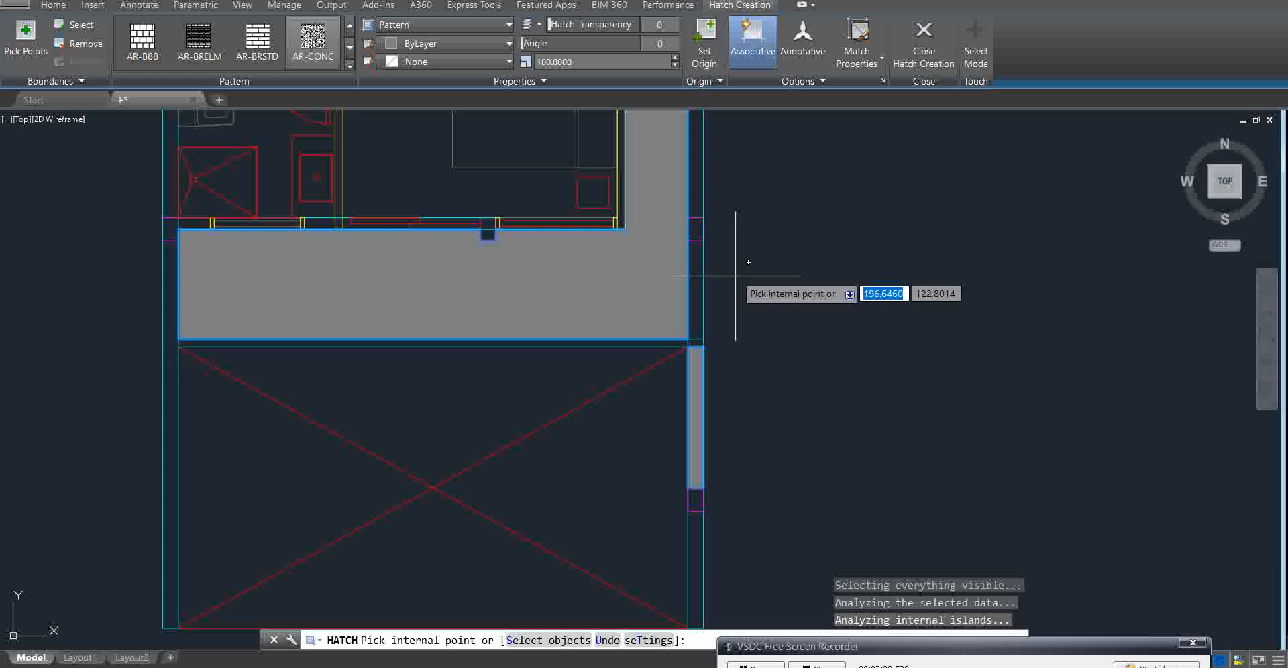
Undo the wall and terrace hatches made at scale 100 and leave the hatch command
{"action": "key", "text": "ctrl+z"}
{"action": "key", "text": "ctrl+z"}
{"action": "key", "text": "ctrl+z"}
{"action": "key", "text": "Escape"}
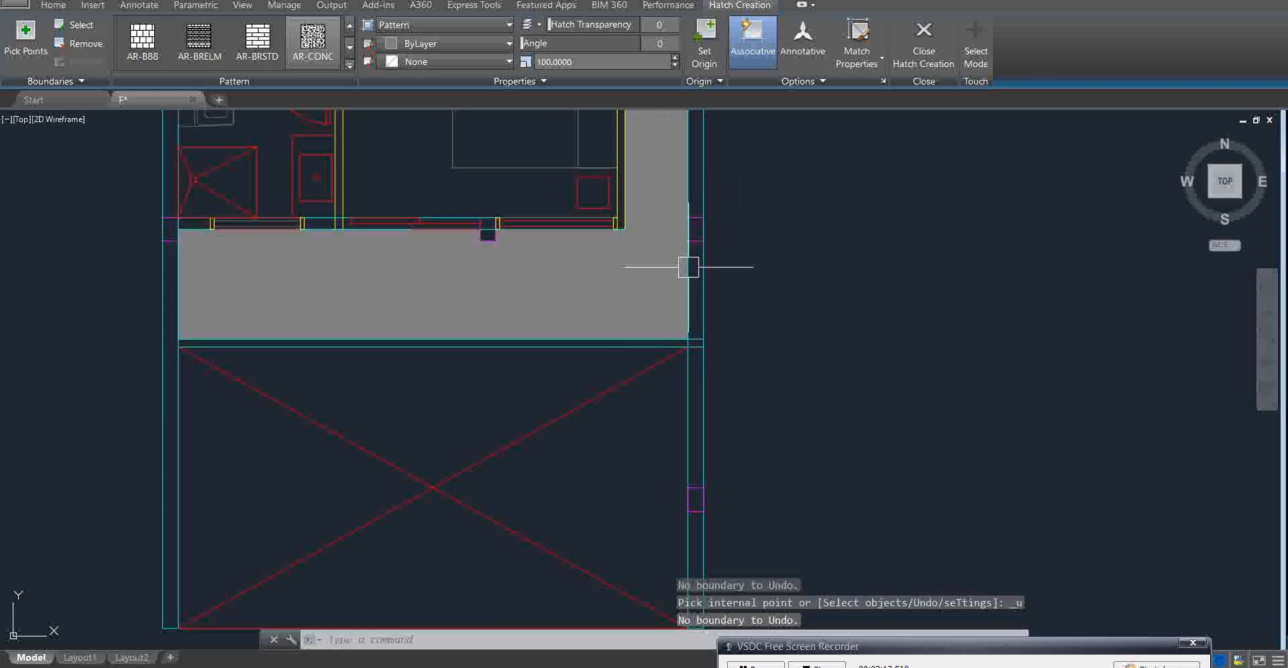
{"action": "key", "text": "ctrl+z"}
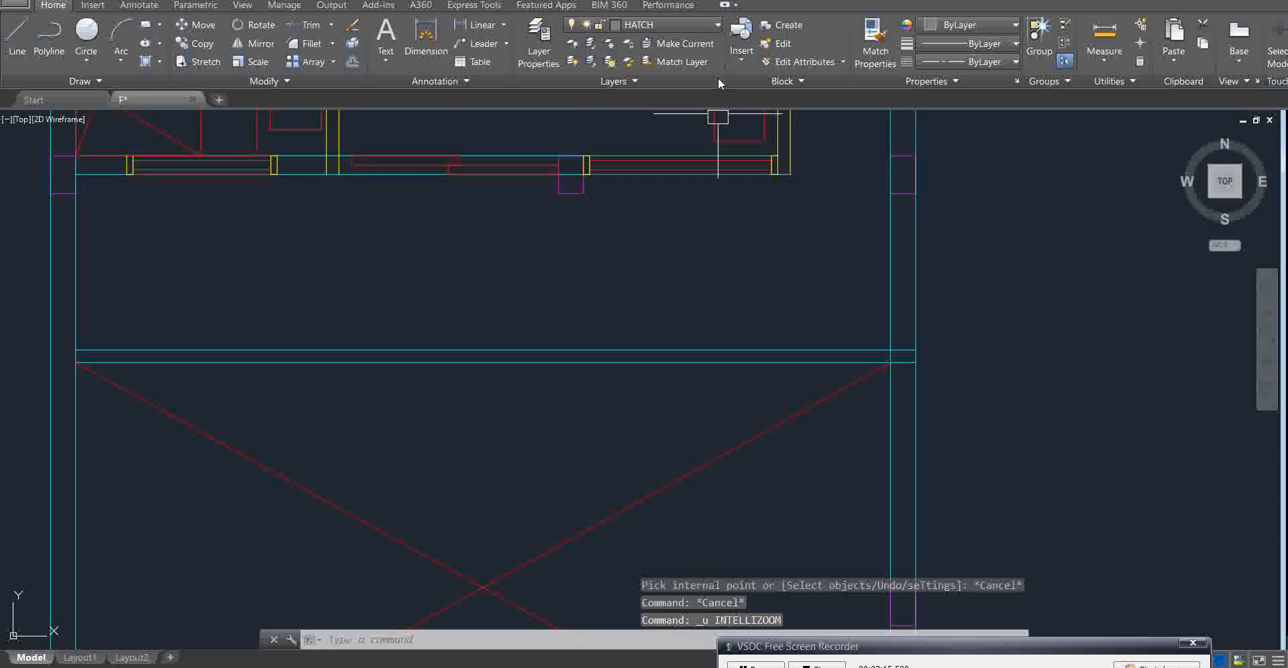
Hatch the open terrace area above the cross wall with AR-CONC at scale 1
{"action": "type", "text": "h"}
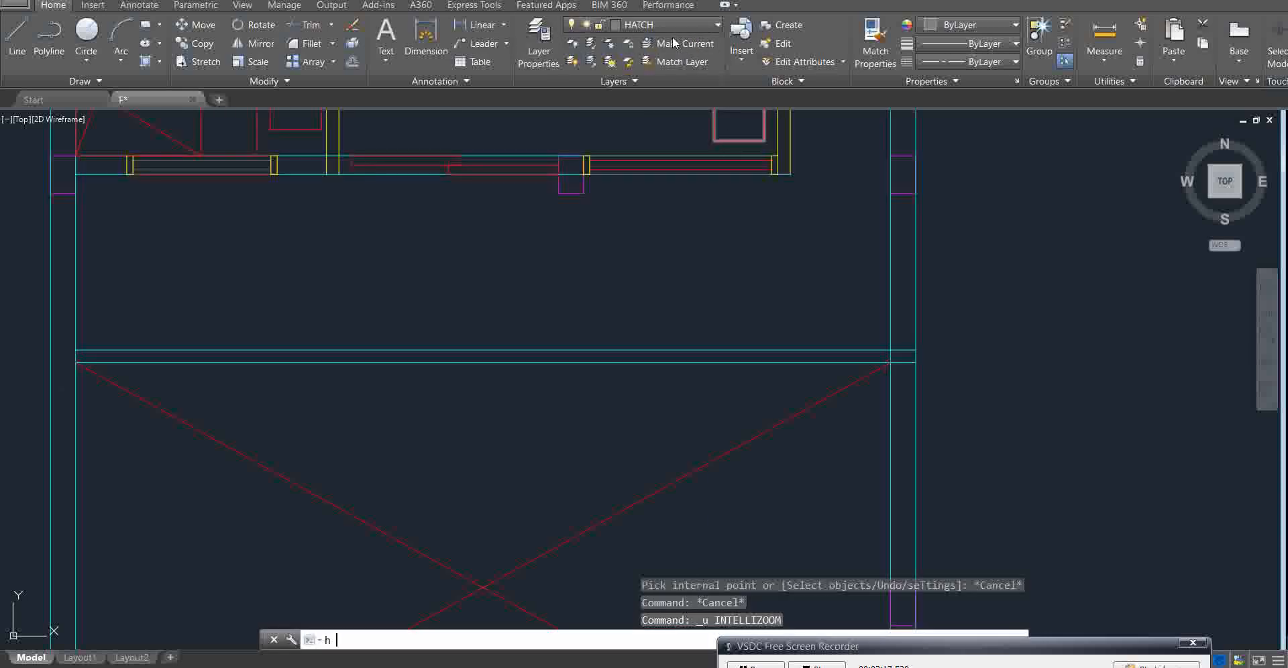
{"action": "key", "text": "Return"}
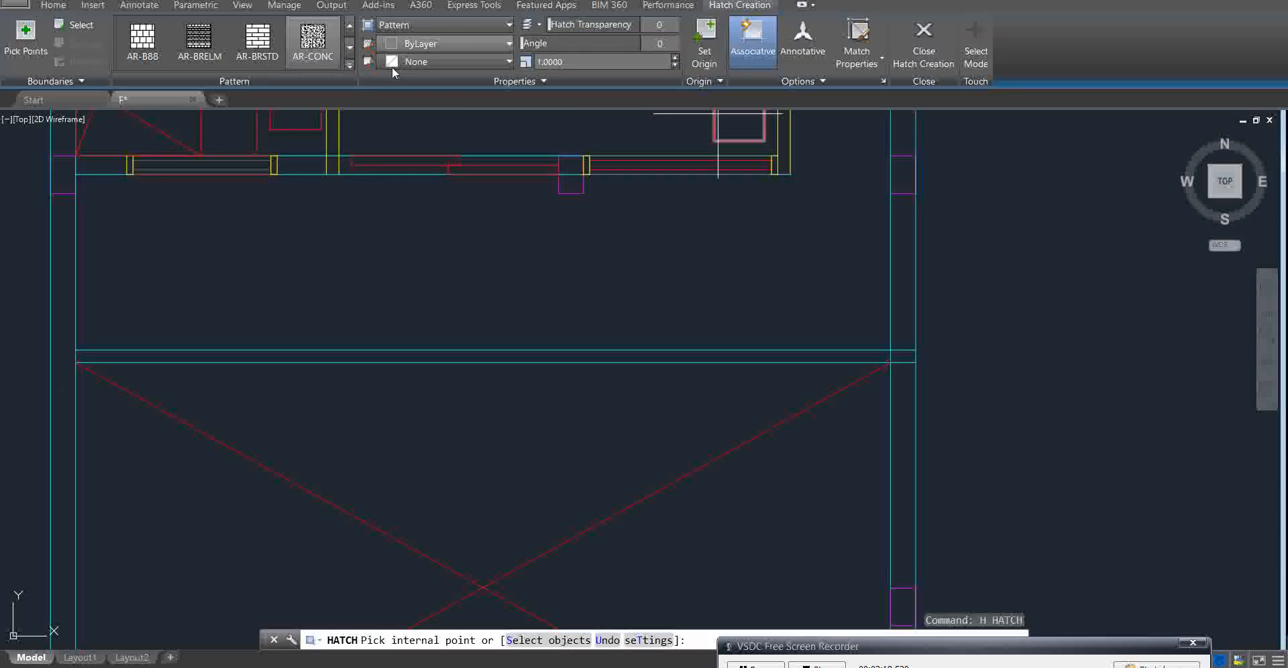
{"action": "type", "text": "h"}
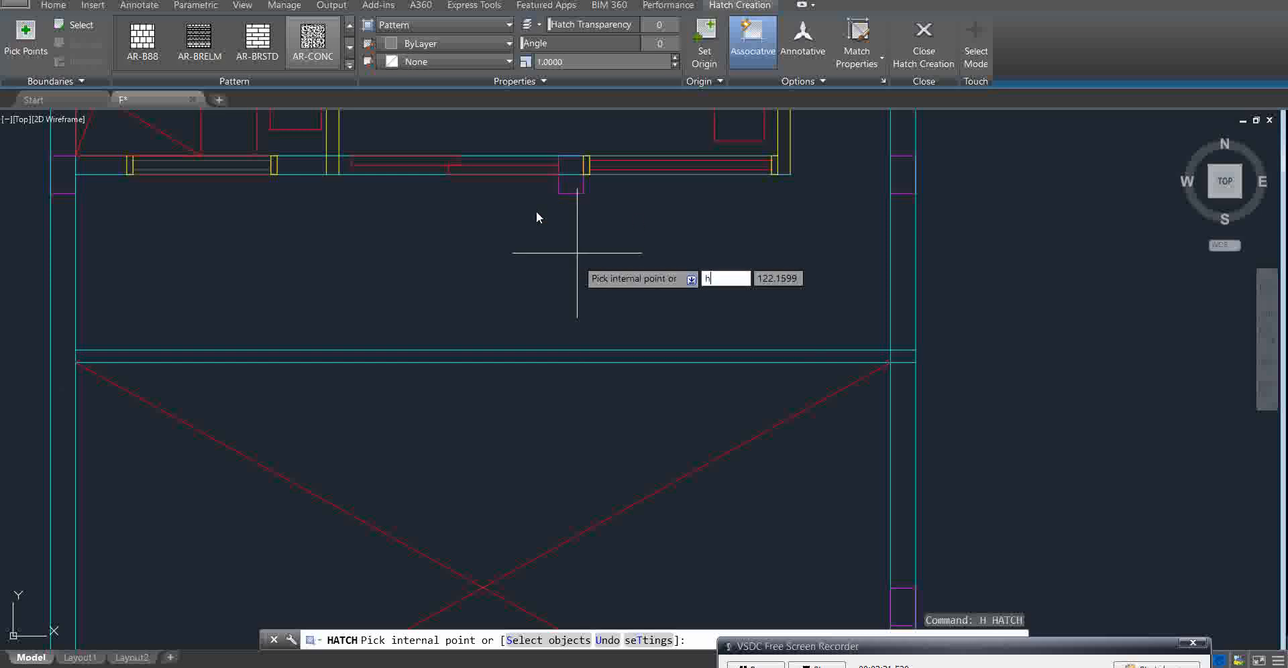
{"action": "left_click", "coordinate": [373, 247]}
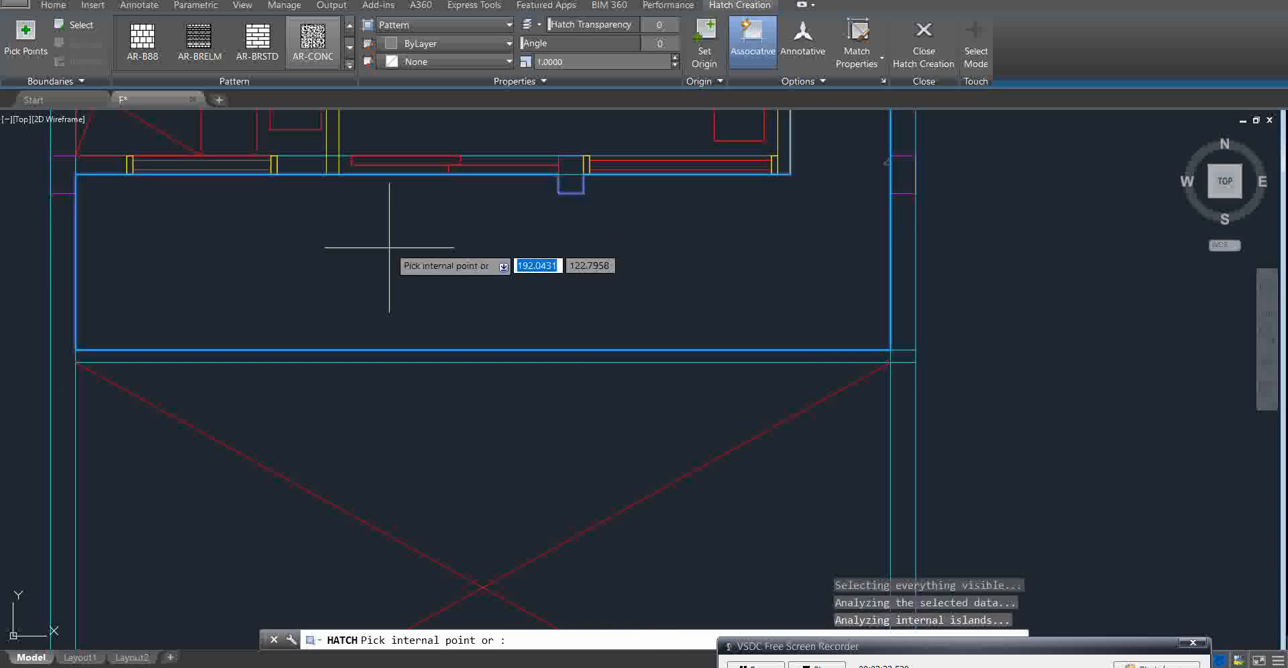
{"action": "left_click", "coordinate": [359, 265]}
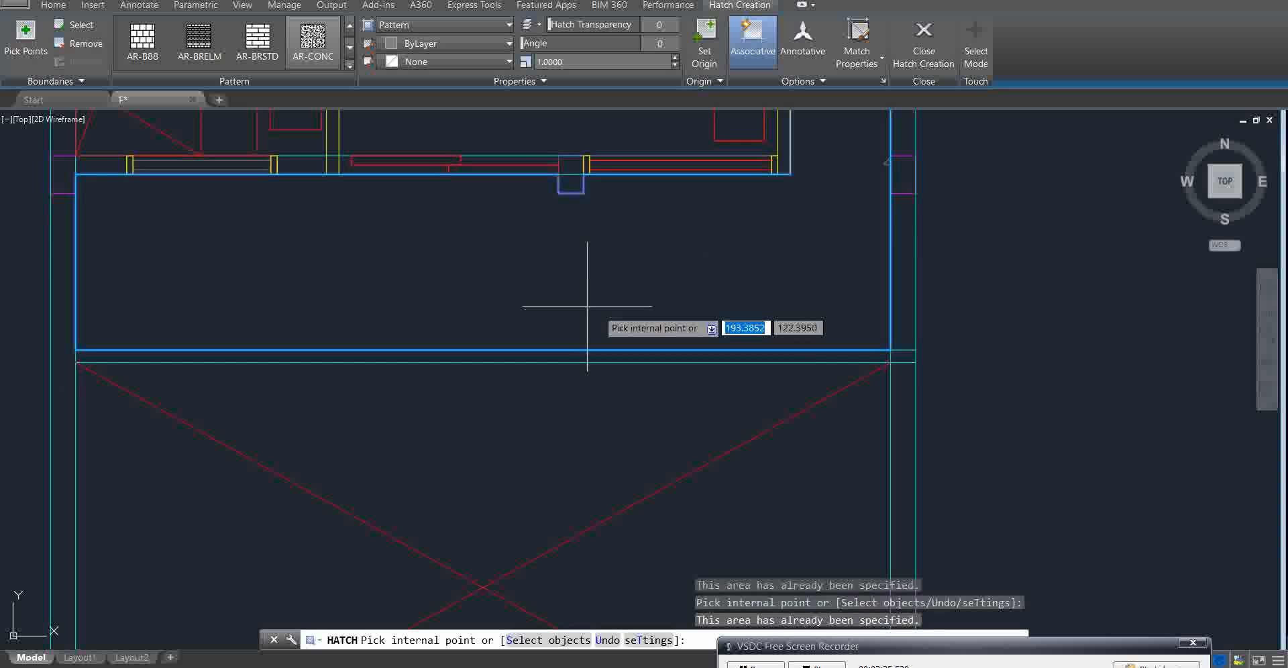
{"action": "key", "text": "Return"}
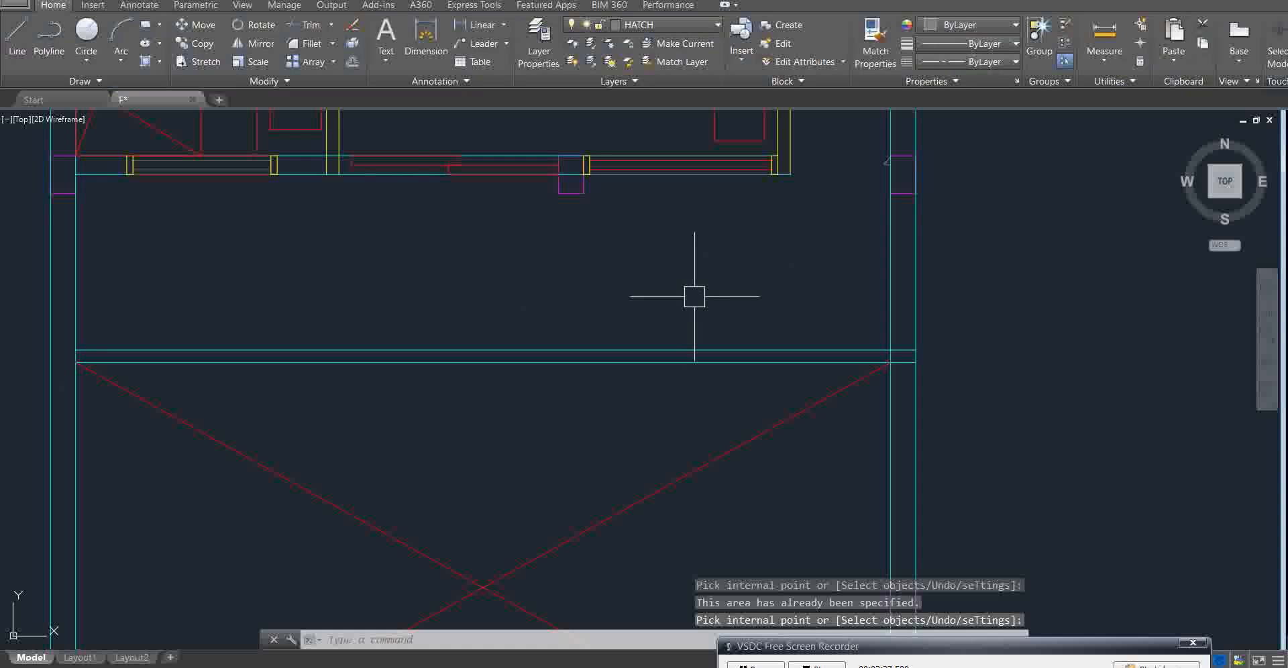
Try AR-CONC at scale 100 on the terrace and two right outer wall segments, and undo that hatch
{"action": "key", "text": "Return"}
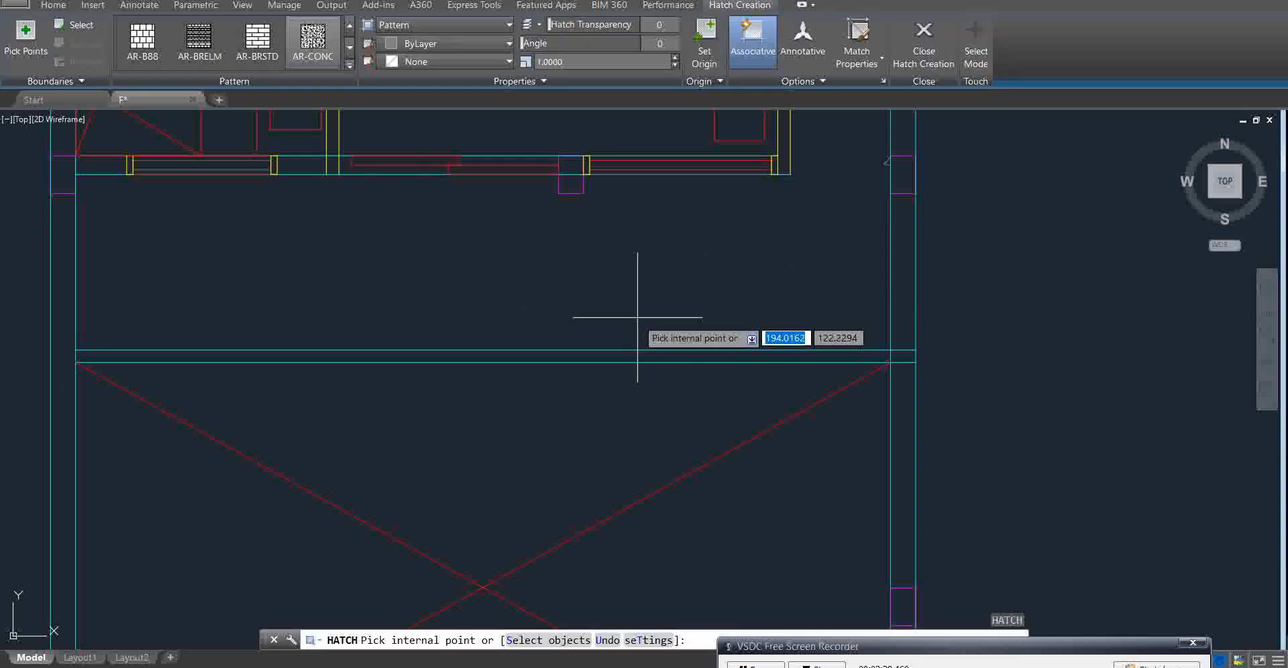
{"action": "left_click", "coordinate": [591, 292]}
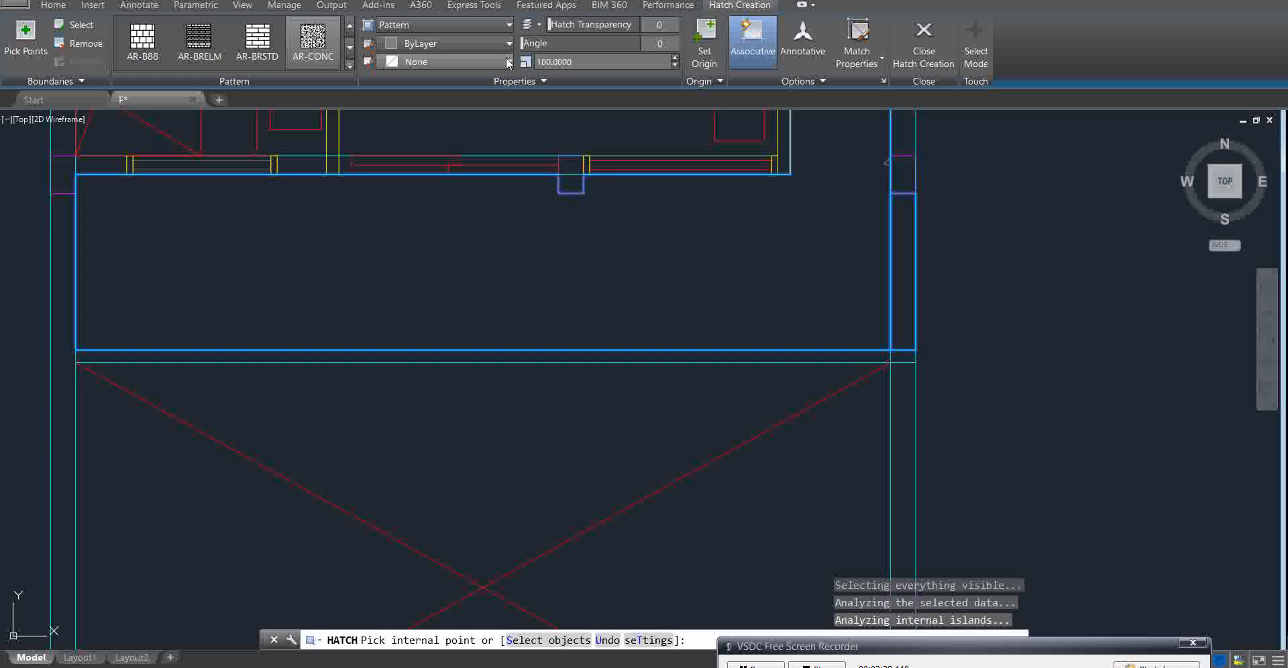
{"action": "left_click", "coordinate": [902, 431]}
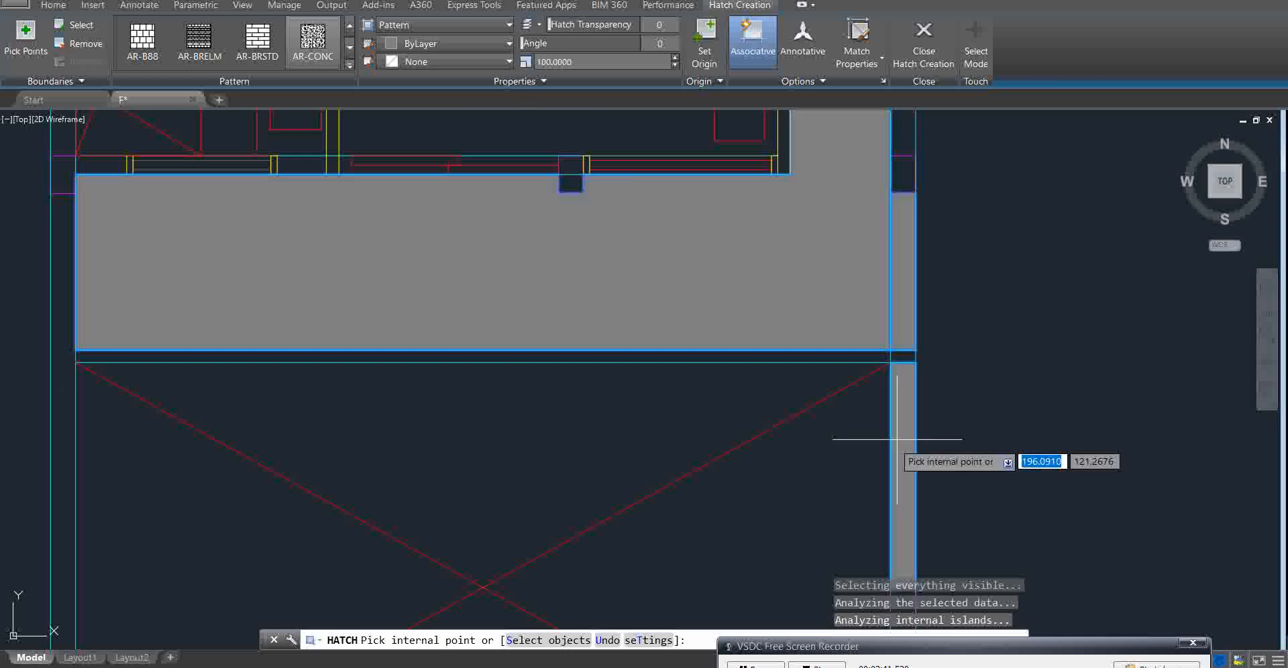
{"action": "scroll", "coordinate": [782, 282], "scroll_direction": "down", "scroll_amount": 4}
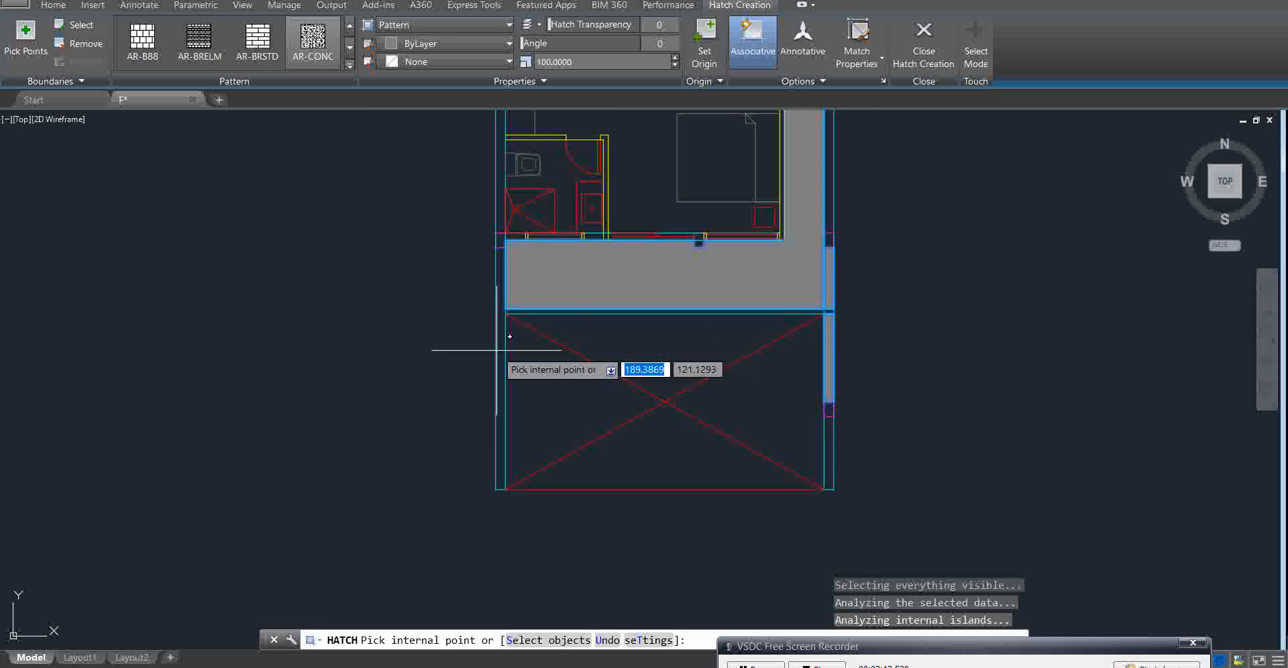
{"action": "scroll", "coordinate": [551, 255], "scroll_direction": "up", "scroll_amount": 4}
{"action": "key", "text": "Escape"}
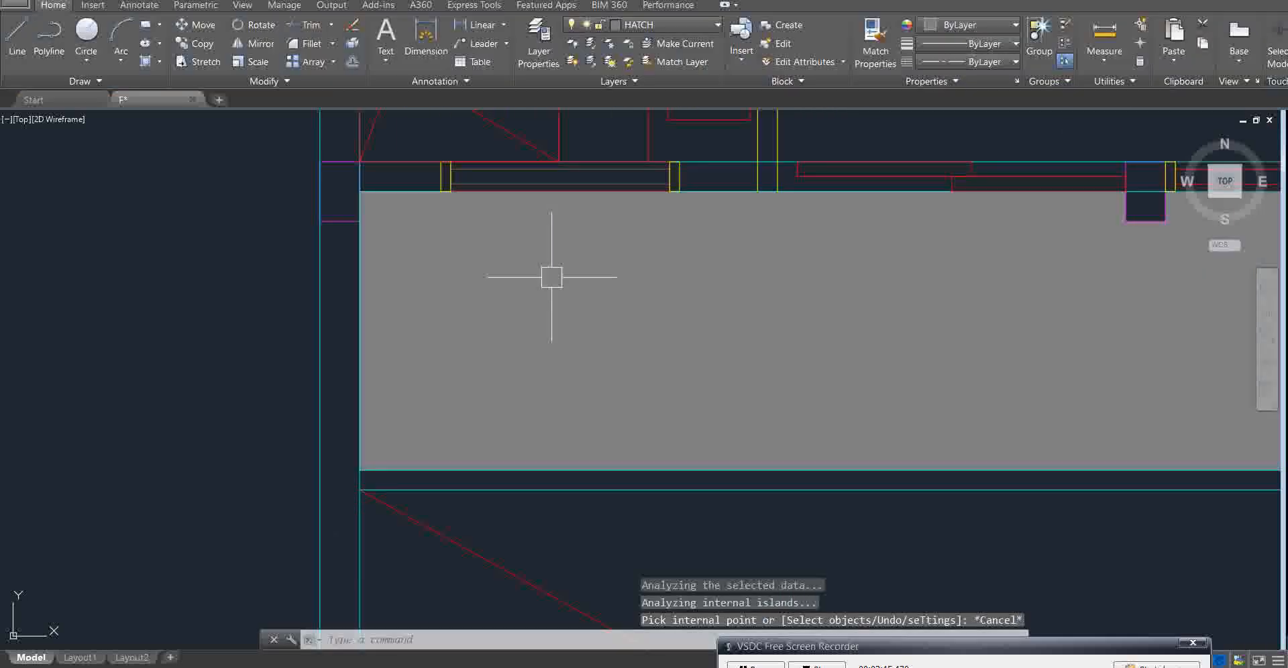
{"action": "key", "text": "ctrl+z"}
Try to hatch the left outer wall beside the terrace with AR-CONC at scale 1
{"action": "type", "text": "h"}
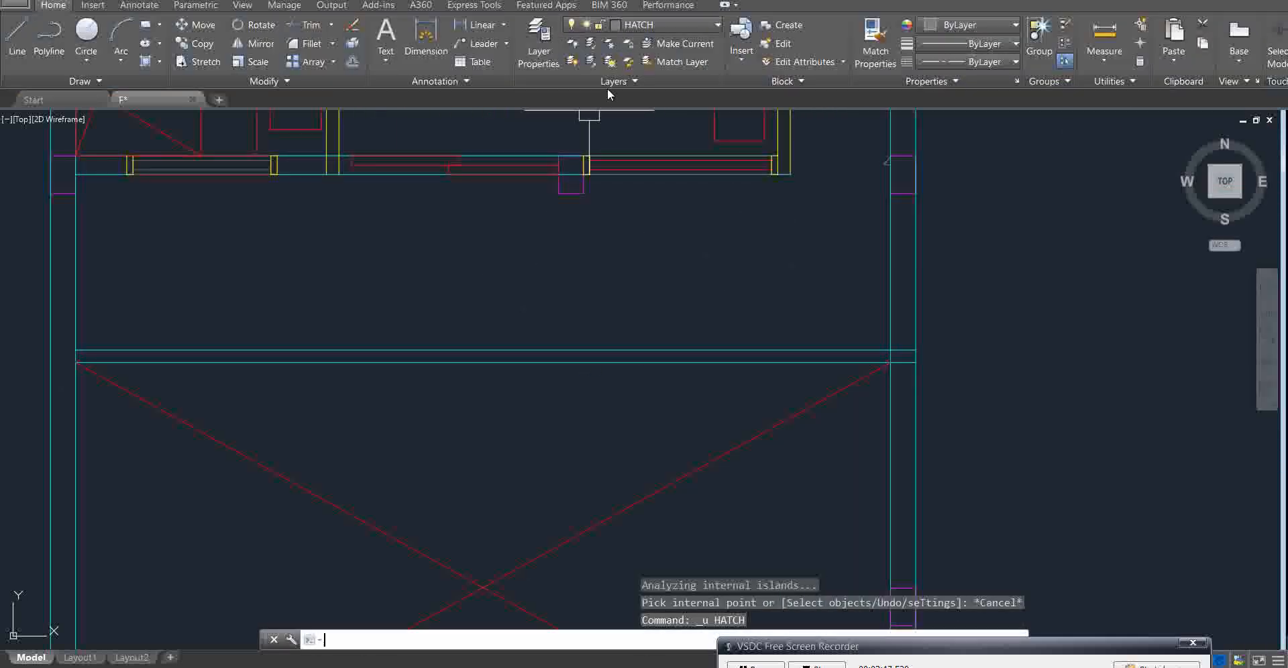
{"action": "key", "text": "Return"}
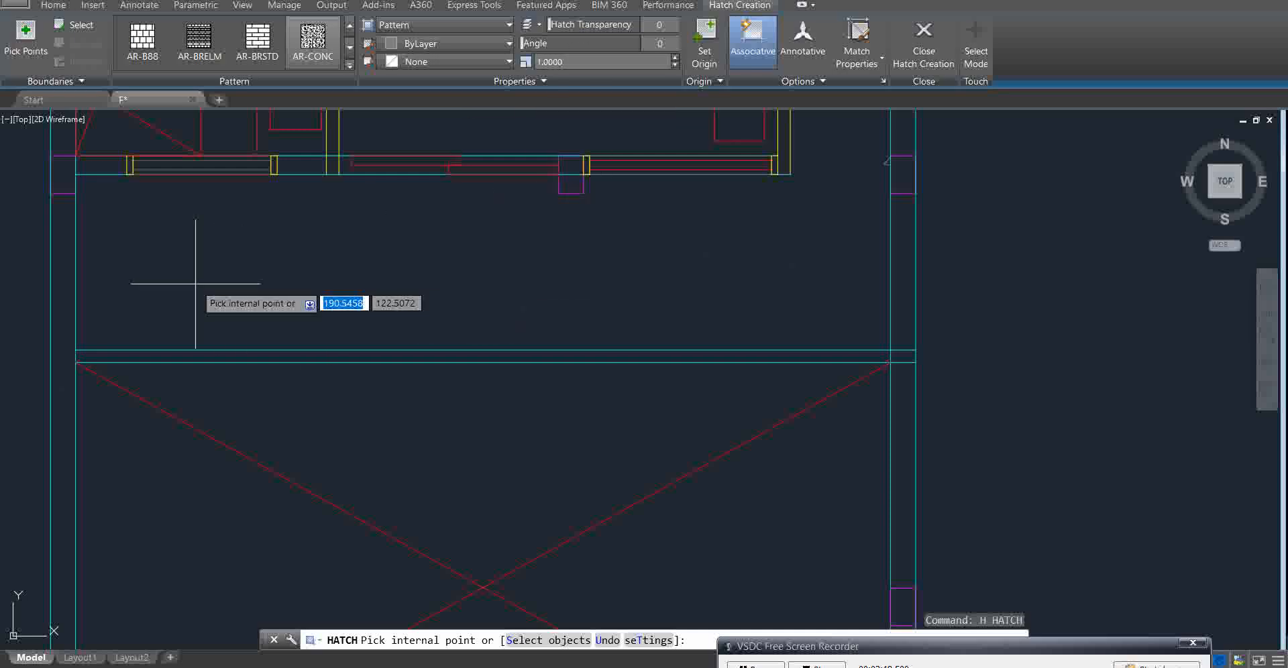
{"action": "left_click", "coordinate": [59, 298]}
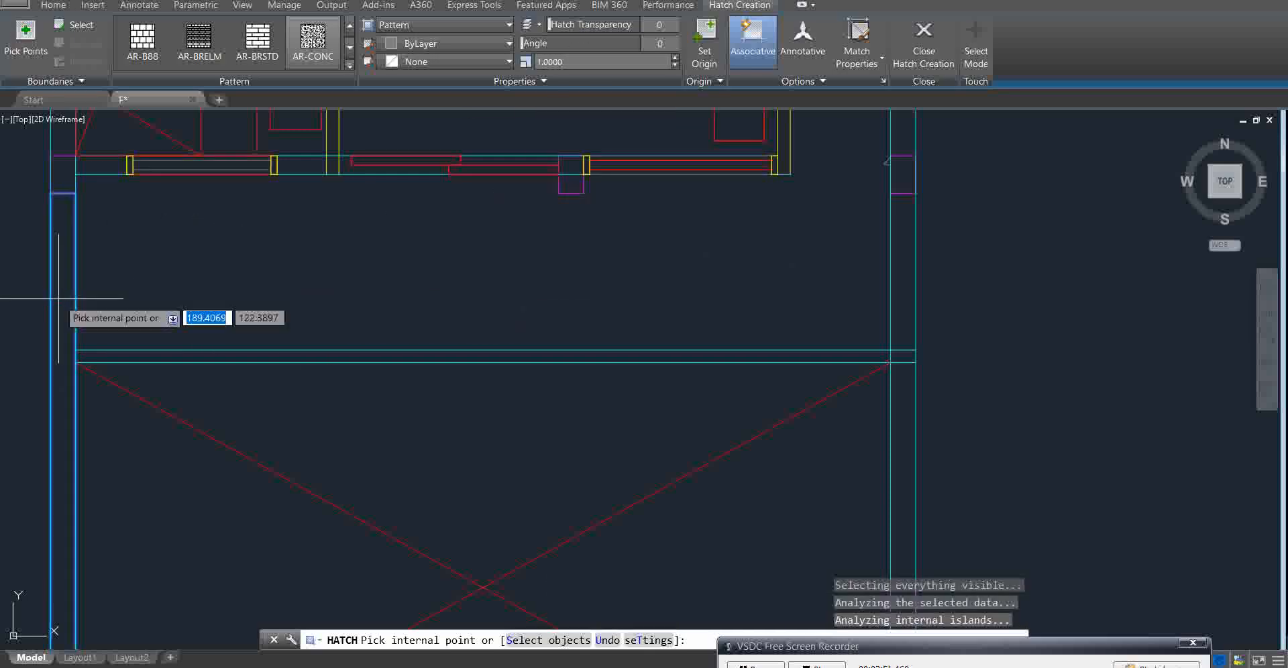
{"action": "left_click", "coordinate": [58, 299]}
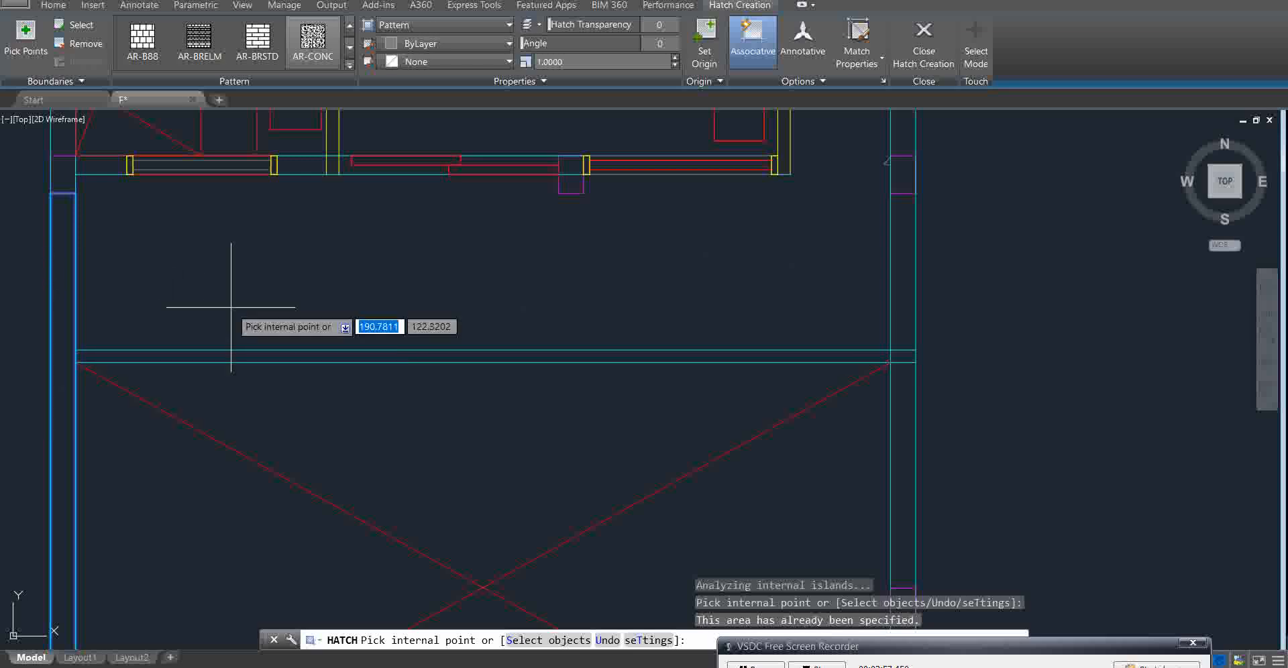
{"action": "key", "text": "Escape"}
{"action": "key", "text": "Escape"}
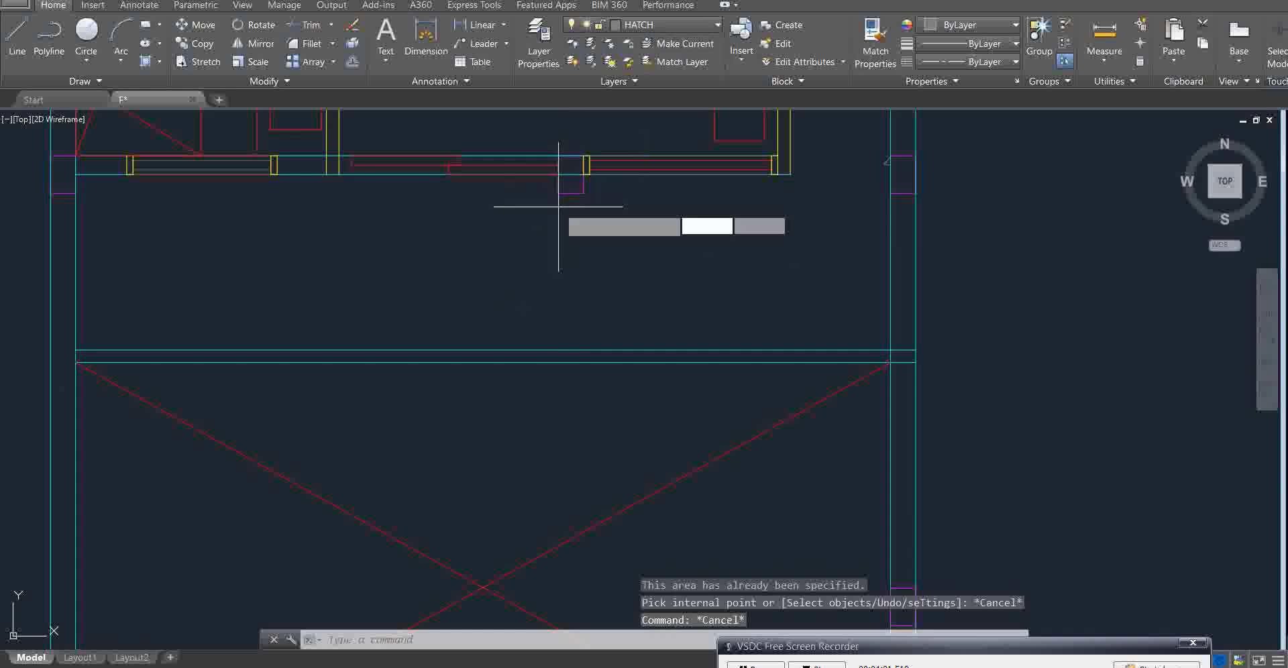
Hatch the open terrace area above the cross wall with AR-CONC at scale 100 and leave the hatch command
{"action": "key", "text": "Return"}
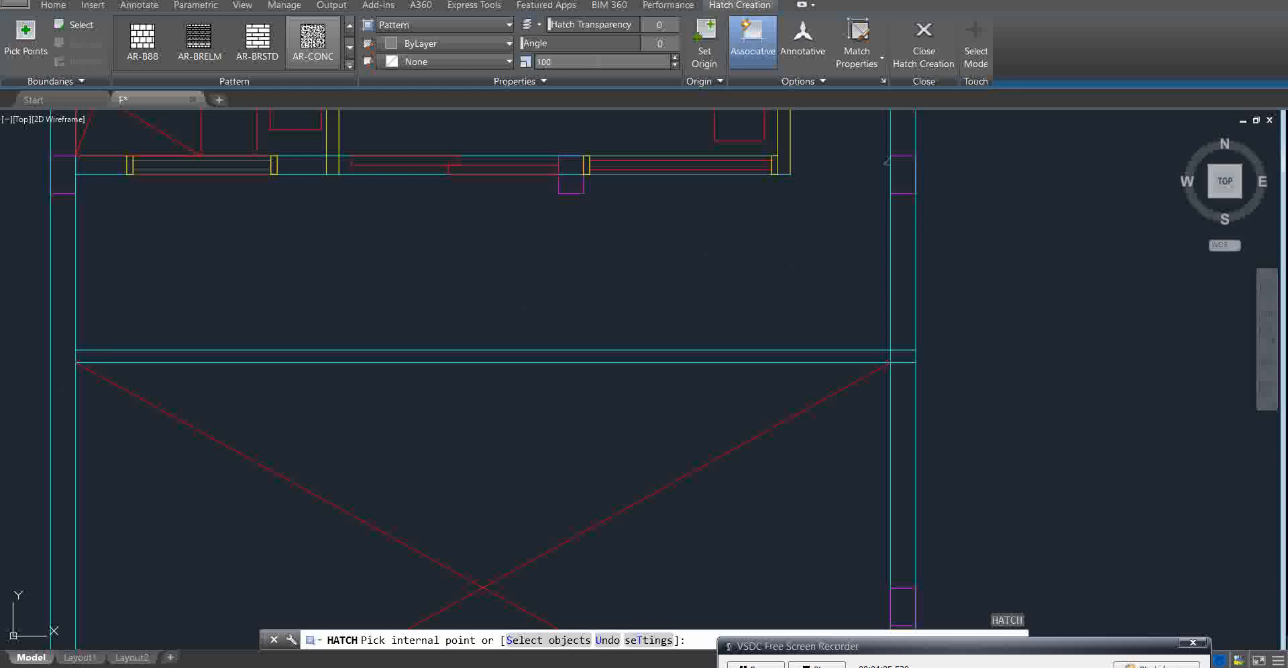
{"action": "left_click", "coordinate": [259, 325]}
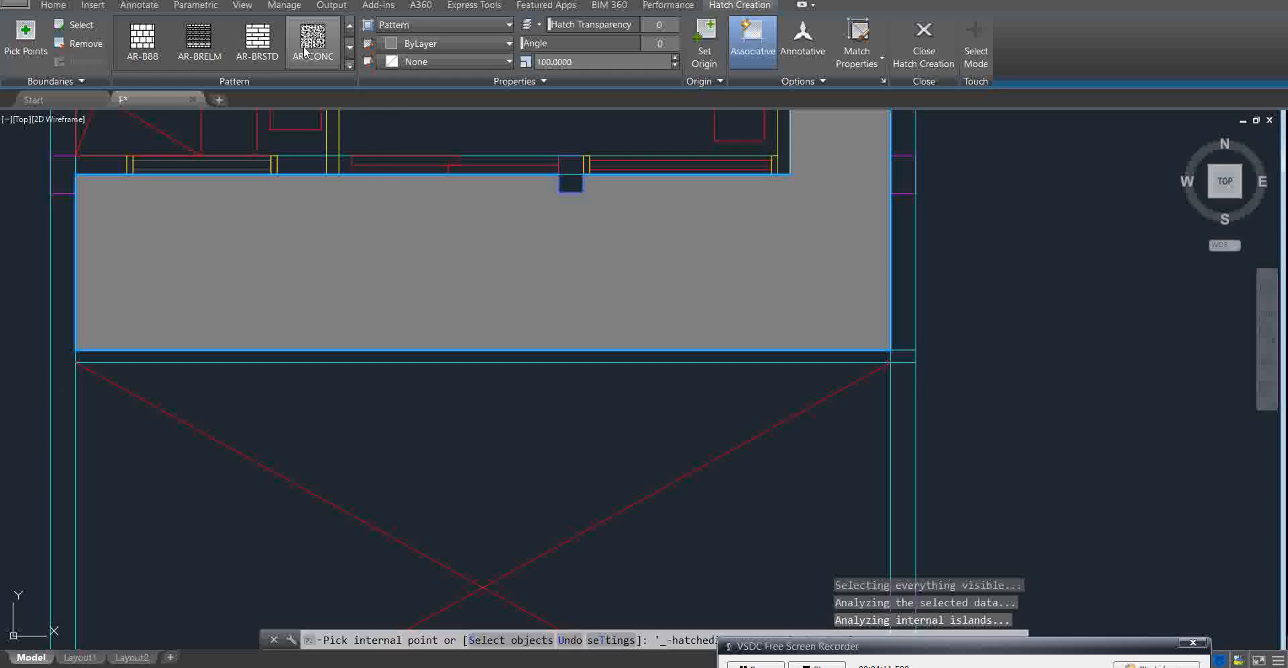
{"action": "key", "text": "Return"}
{"action": "key", "text": "Escape"}
{"action": "key", "text": "Escape"}
{"action": "key", "text": "Escape"}
Turn the HATCH layer off to check the terrace hatch and turn the layer back on
{"action": "left_click", "coordinate": [637, 26]}
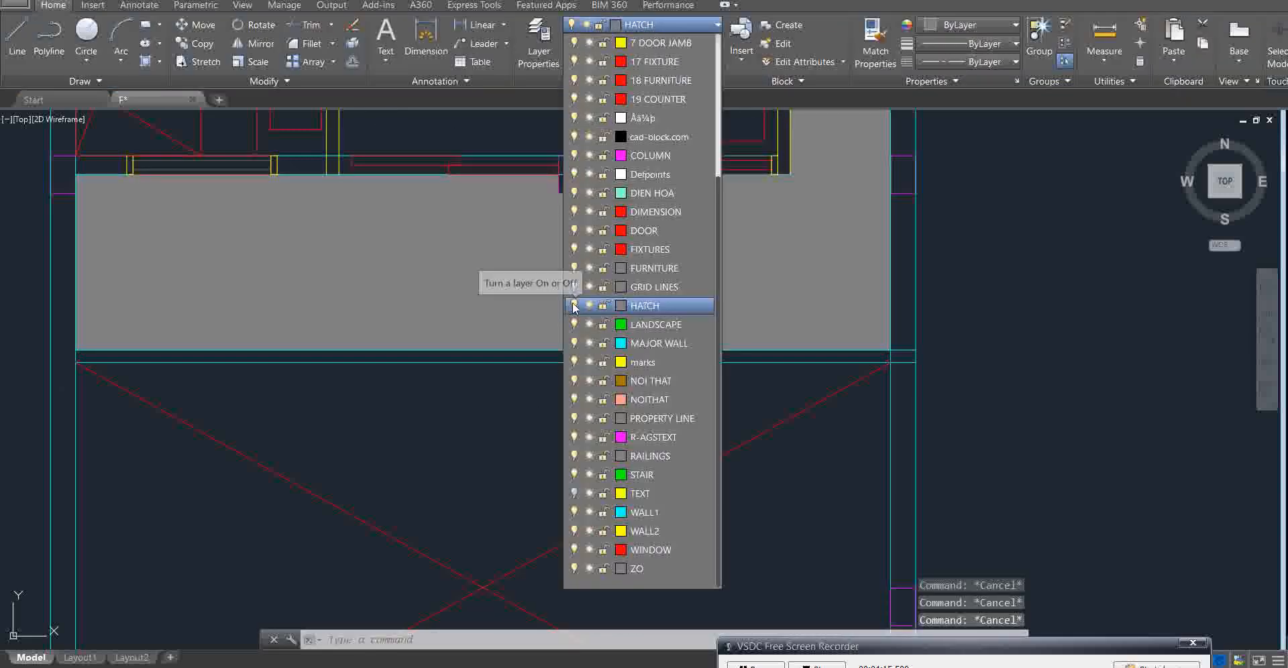
{"action": "left_click", "coordinate": [573, 306]}
{"action": "left_click", "coordinate": [517, 297]}
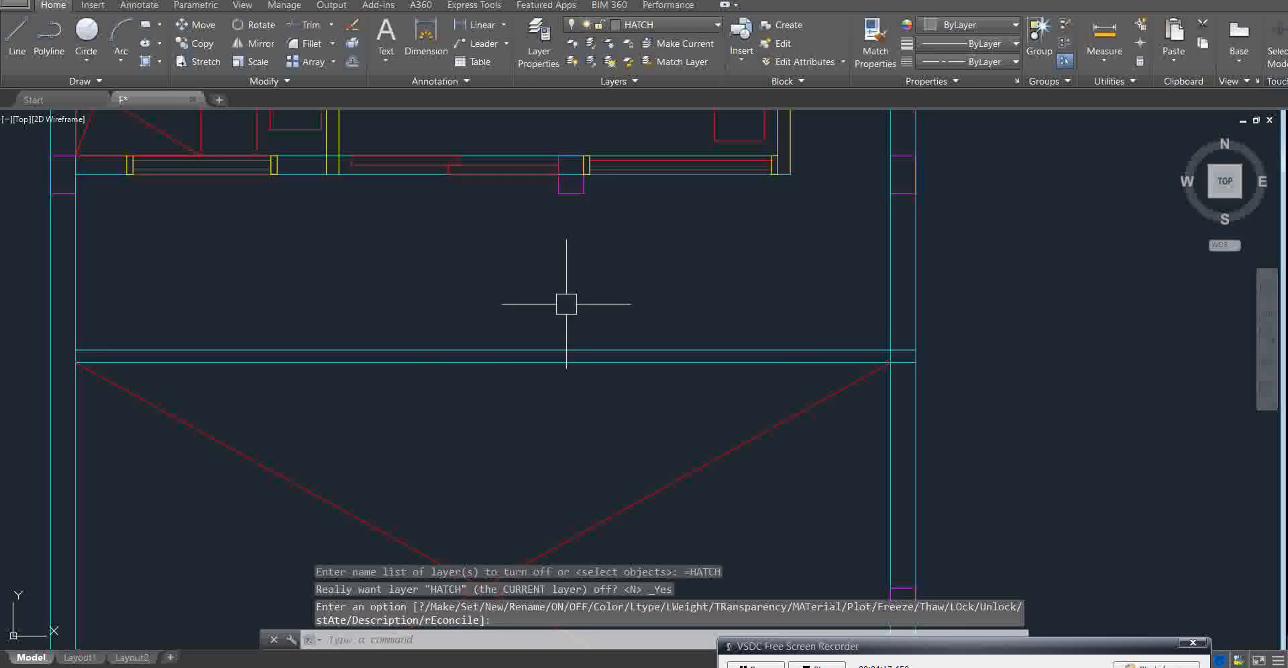
{"action": "left_click", "coordinate": [671, 24]}
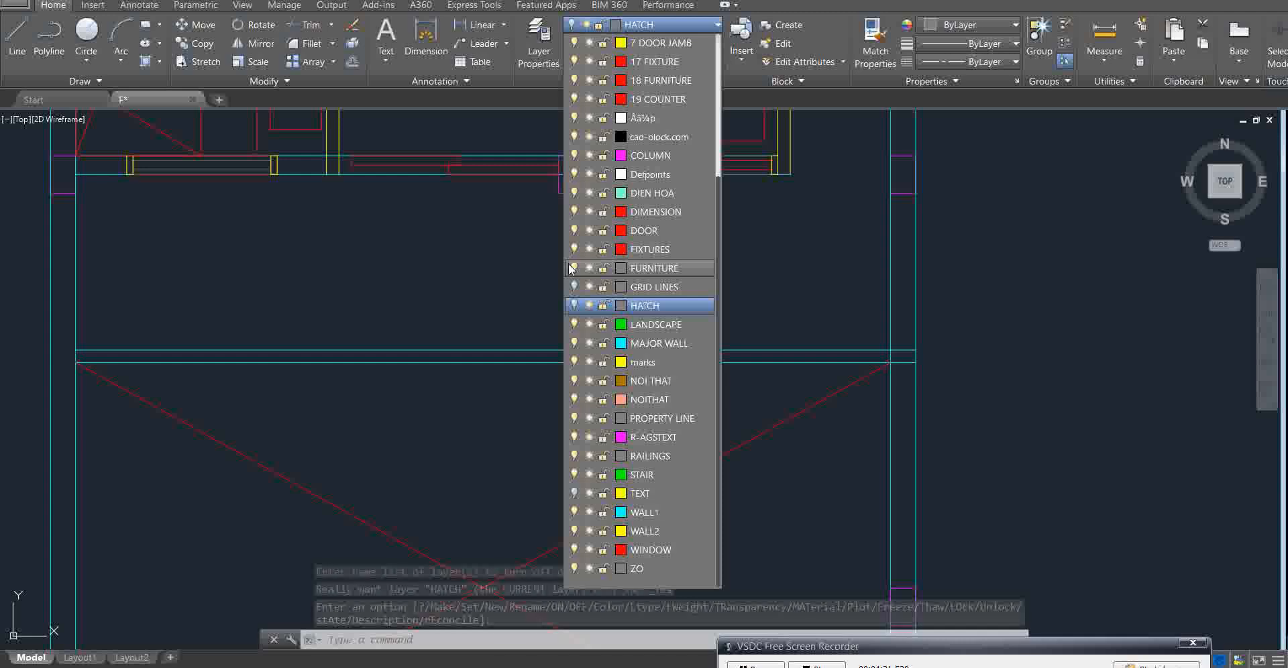
{"action": "left_click", "coordinate": [575, 306]}
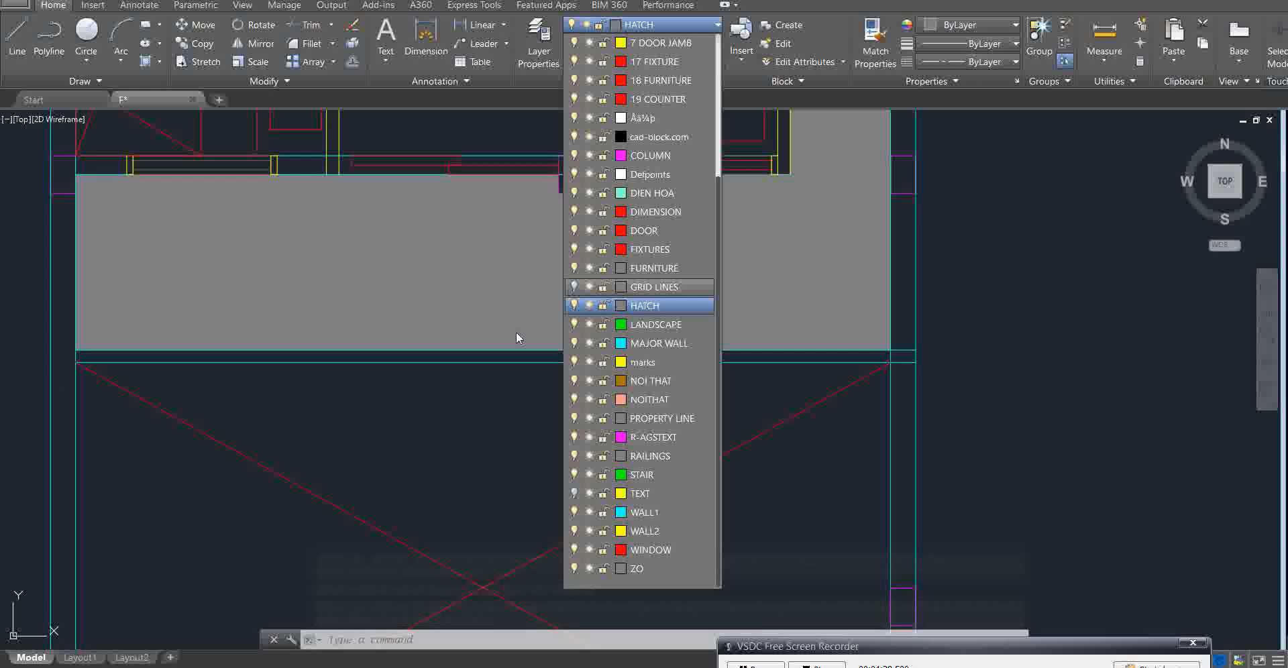
{"action": "left_click", "coordinate": [447, 428]}
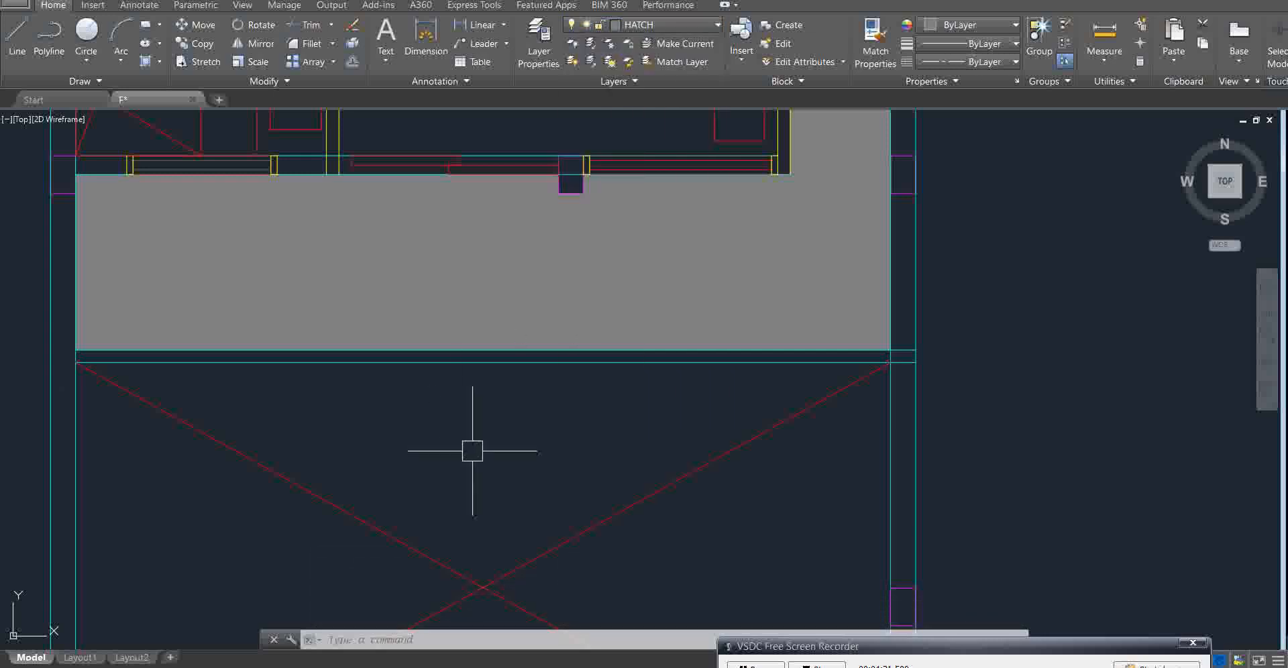
Start a new hatch and choose the NET pattern for it
{"action": "scroll", "coordinate": [483, 483], "scroll_direction": "down", "scroll_amount": 8}
{"action": "scroll", "coordinate": [522, 165], "scroll_direction": "up", "scroll_amount": 4}
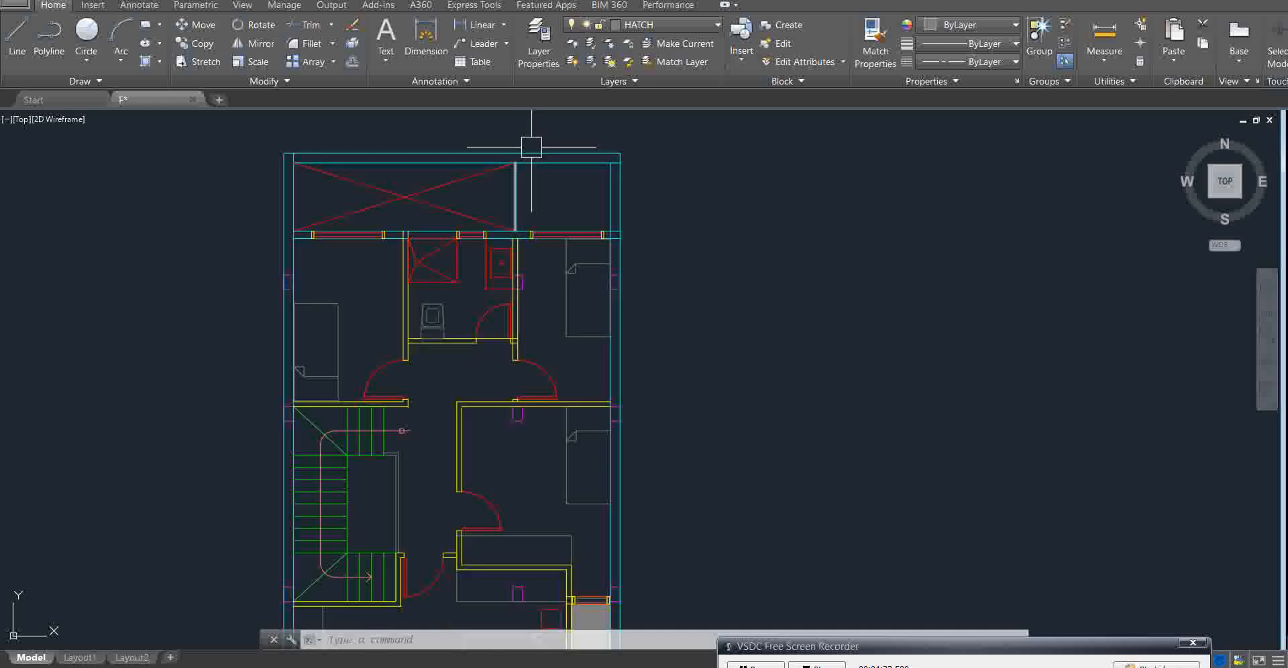
{"action": "scroll", "coordinate": [532, 120], "scroll_direction": "up", "scroll_amount": 4}
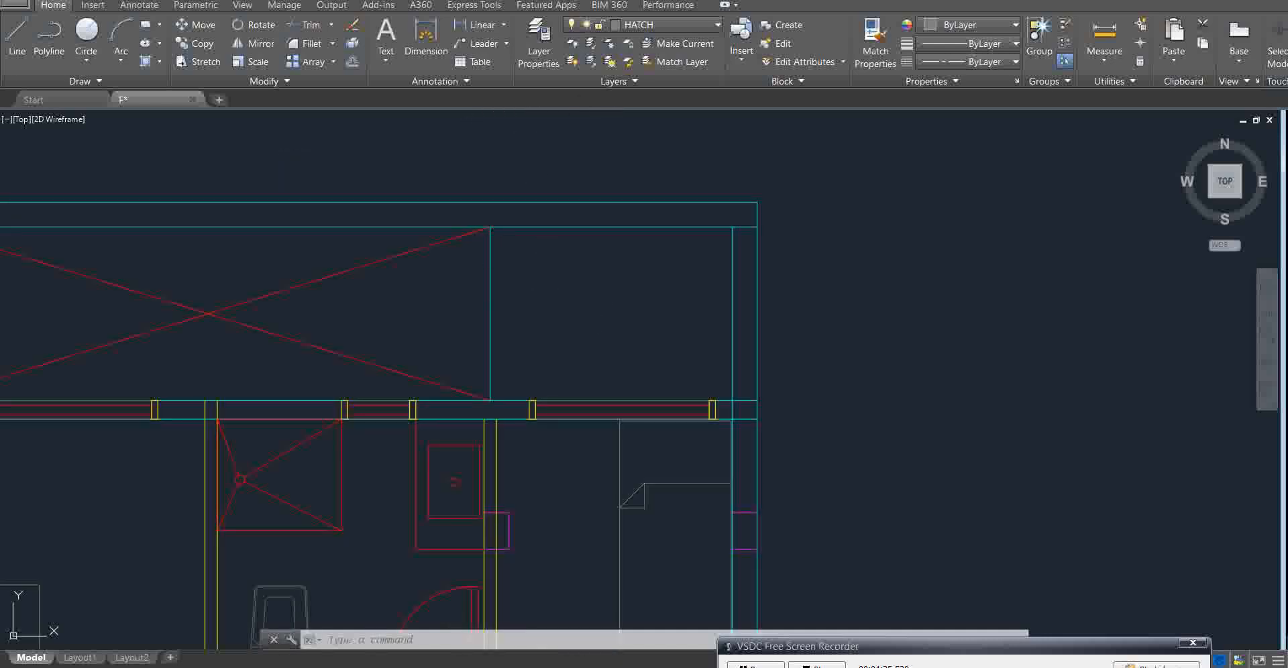
{"action": "type", "text": "h"}
{"action": "key", "text": "Return"}
{"action": "scroll", "coordinate": [624, 275], "scroll_direction": "down", "scroll_amount": 4}
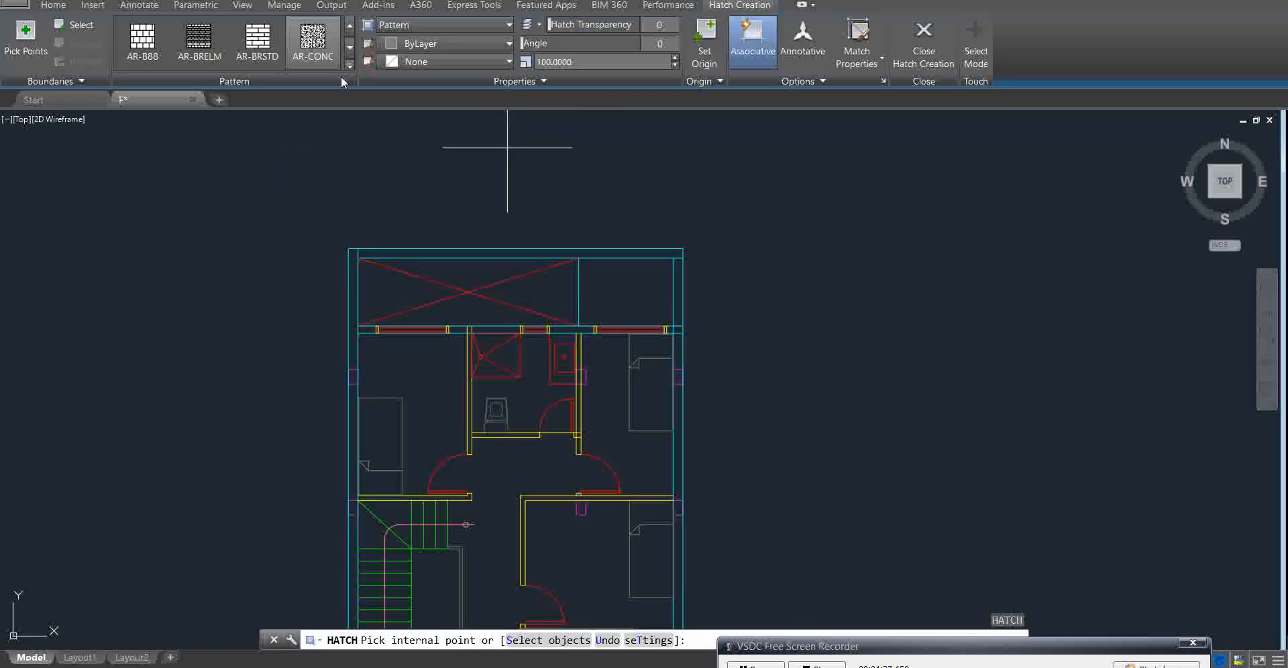
{"action": "left_click", "coordinate": [349, 66]}
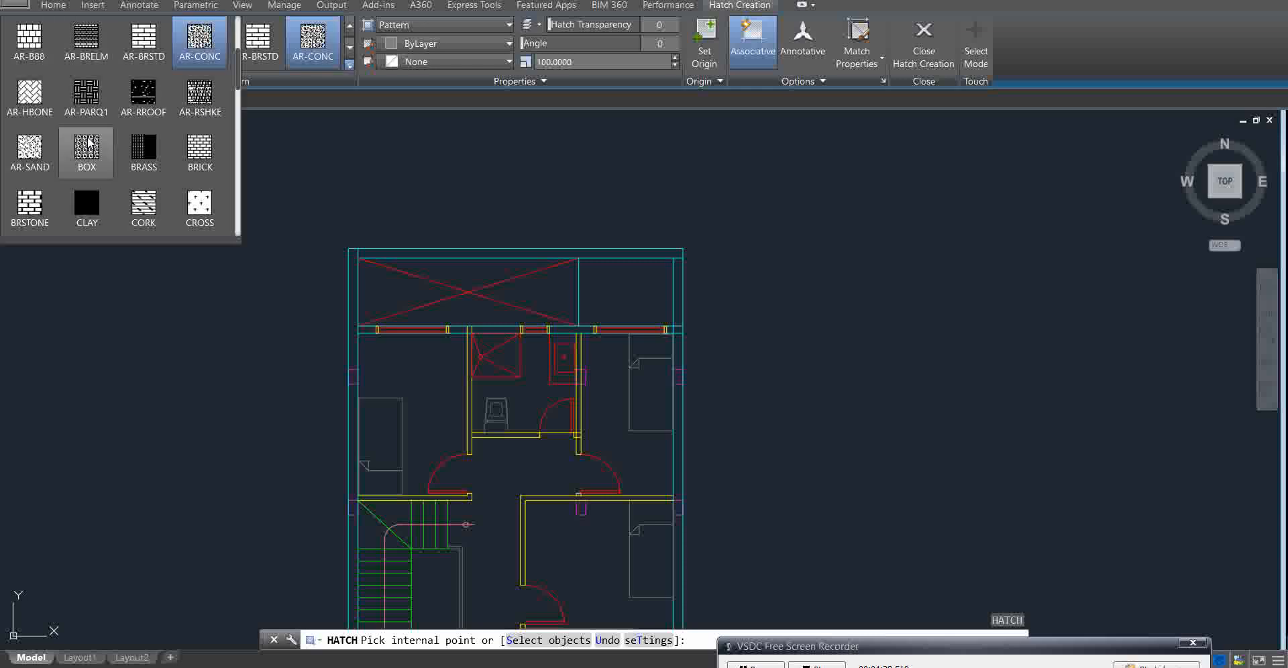
{"action": "scroll", "coordinate": [98, 141], "scroll_direction": "up", "scroll_amount": 3}
{"action": "scroll", "coordinate": [97, 141], "scroll_direction": "down", "scroll_amount": 3}
{"action": "scroll", "coordinate": [99, 139], "scroll_direction": "down", "scroll_amount": 2}
{"action": "scroll", "coordinate": [99, 140], "scroll_direction": "down", "scroll_amount": 3}
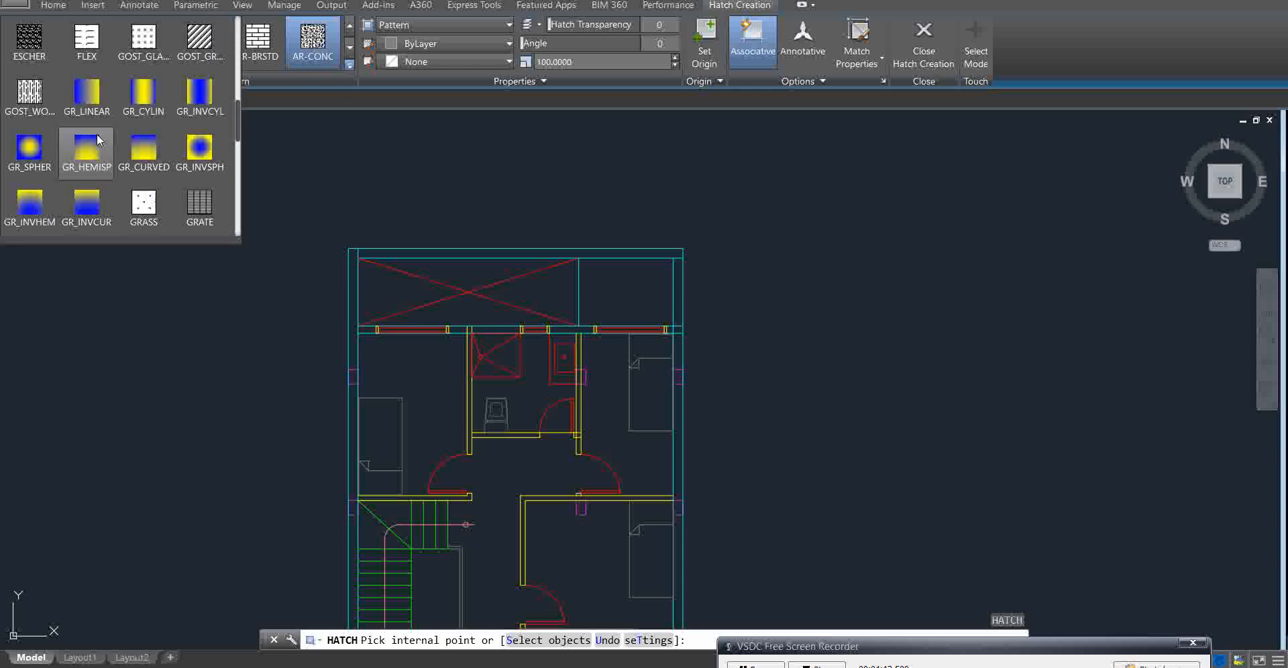
{"action": "scroll", "coordinate": [99, 140], "scroll_direction": "down", "scroll_amount": 3}
{"action": "scroll", "coordinate": [99, 140], "scroll_direction": "down", "scroll_amount": 8}
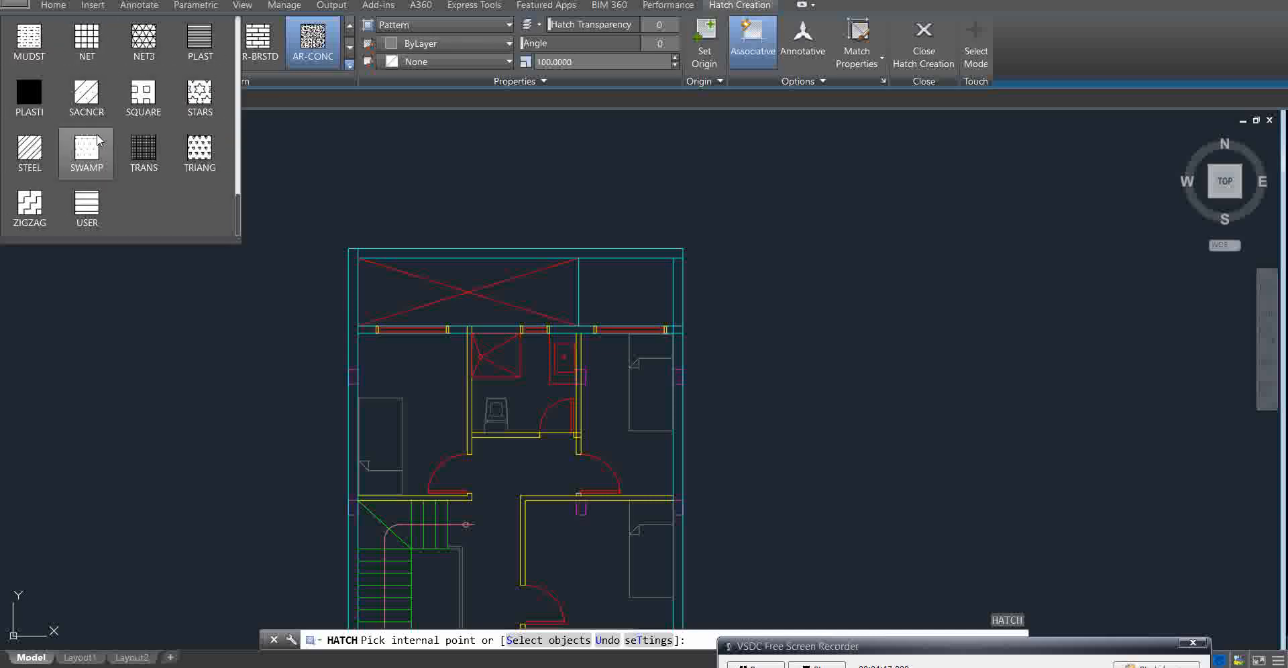
{"action": "left_click", "coordinate": [87, 49]}
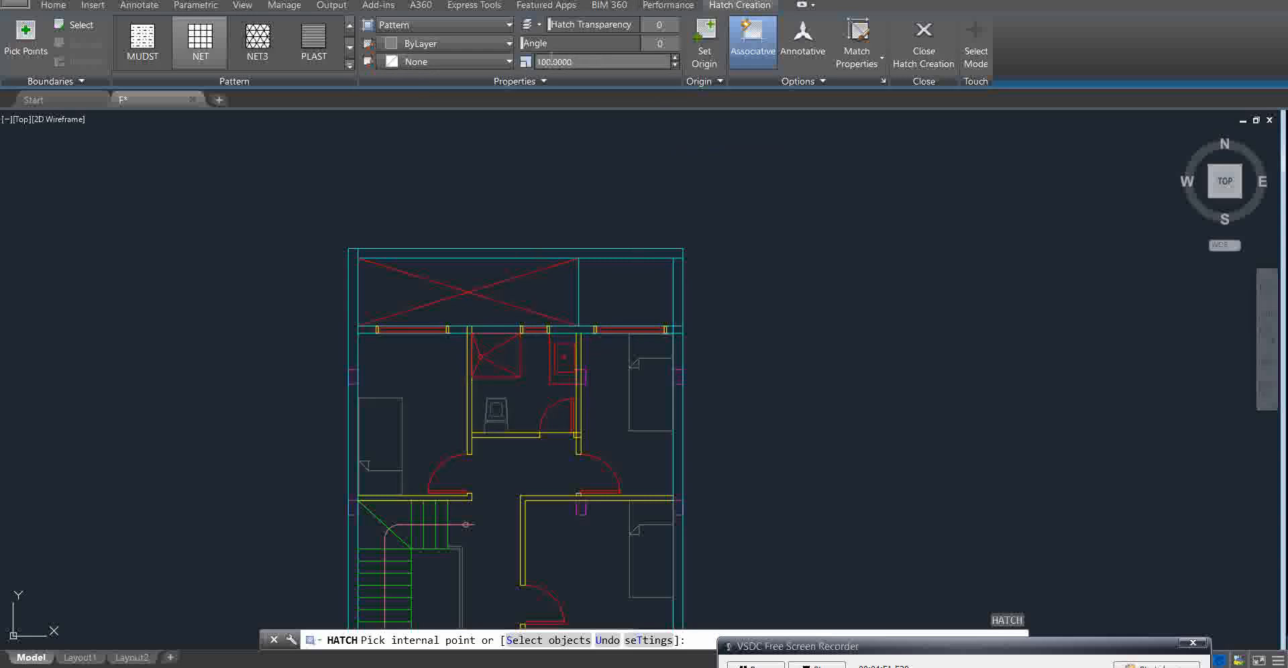
Set the hatch scale to 1 and hatch the floor of the upper bathroom between the two rear bedrooms
{"action": "type", "text": "1"}
{"action": "key", "text": "Return"}
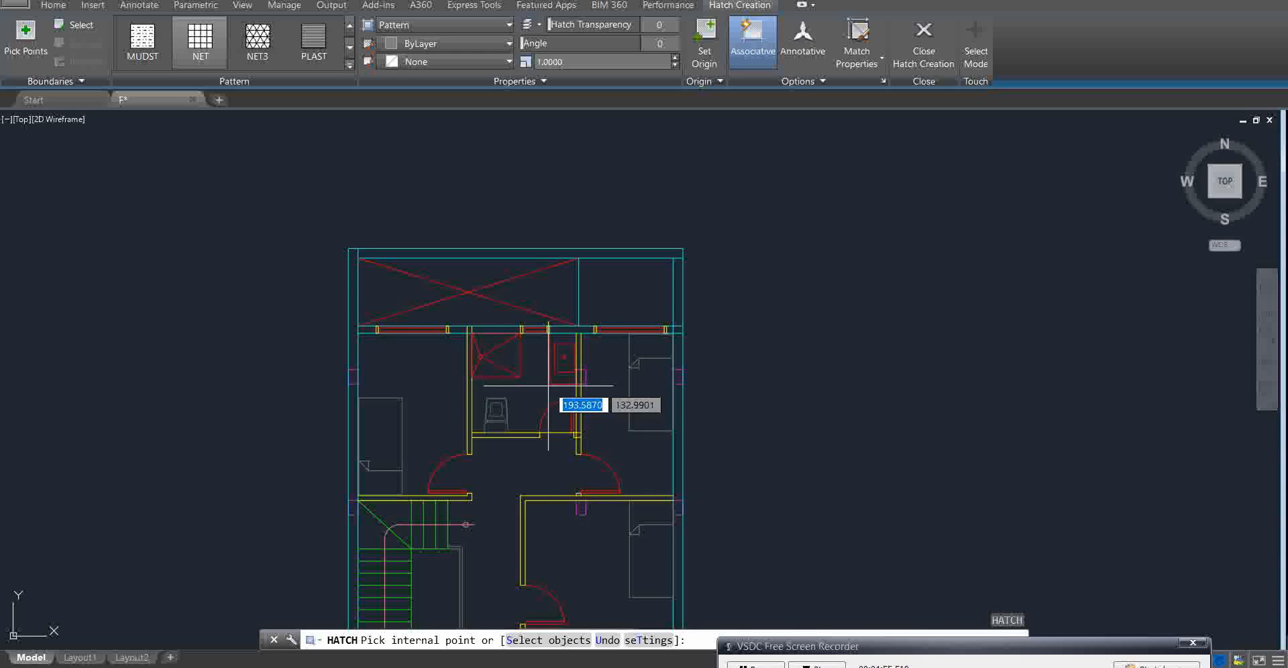
{"action": "left_click", "coordinate": [554, 408]}
{"action": "scroll", "coordinate": [555, 410], "scroll_direction": "up", "scroll_amount": 4}
{"action": "scroll", "coordinate": [550, 408], "scroll_direction": "up", "scroll_amount": 4}
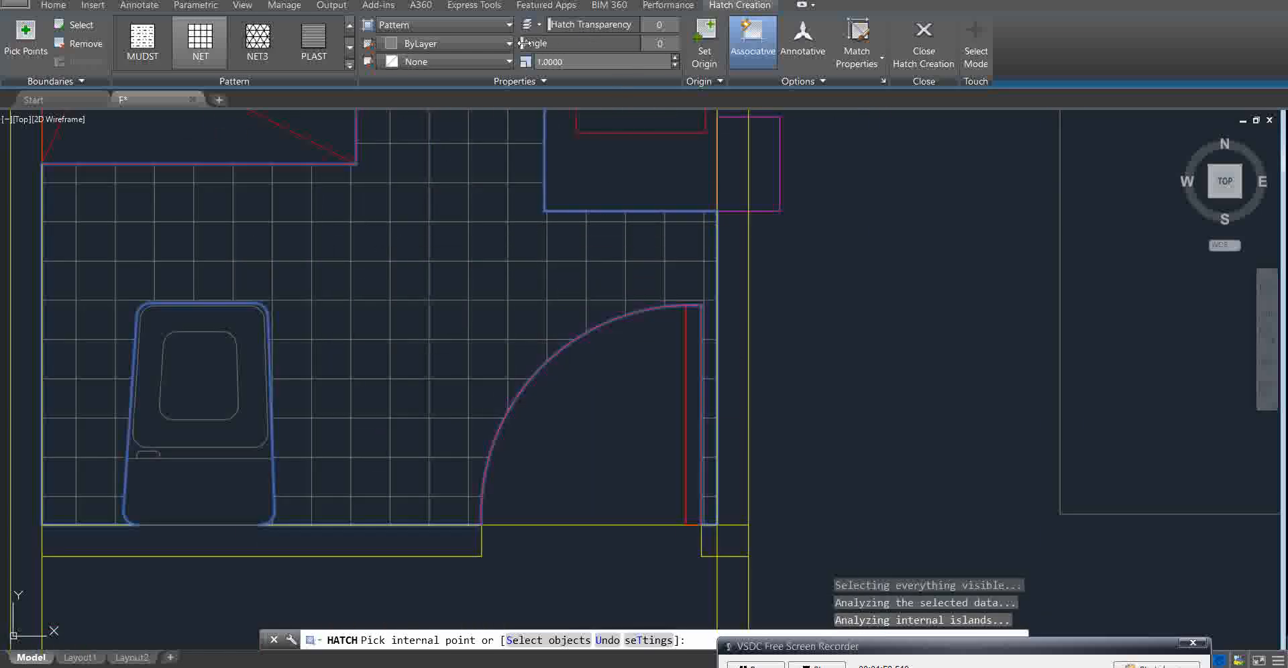
Try the bathroom floor hatch at an angle of 50, reset the angle to 0 and finish the hatch
{"action": "mouse_move", "coordinate": [522, 43]}
{"action": "left_mouse_down"}
{"action": "mouse_move", "coordinate": [613, 49]}
{"action": "mouse_move", "coordinate": [546, 59]}
{"action": "left_mouse_up"}
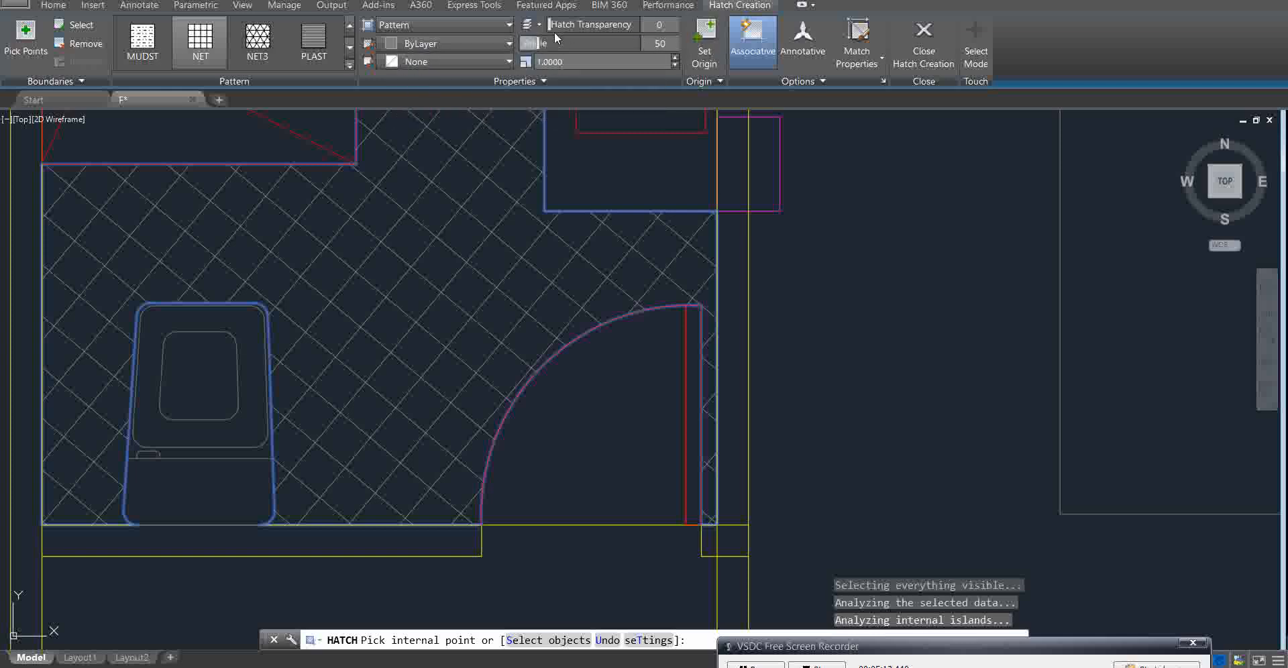
{"action": "double_click", "coordinate": [662, 44]}
{"action": "left_click_drag", "start_coordinate": [540, 43], "coordinate": [499, 45]}
{"action": "scroll", "coordinate": [518, 349], "scroll_direction": "down", "scroll_amount": 12}
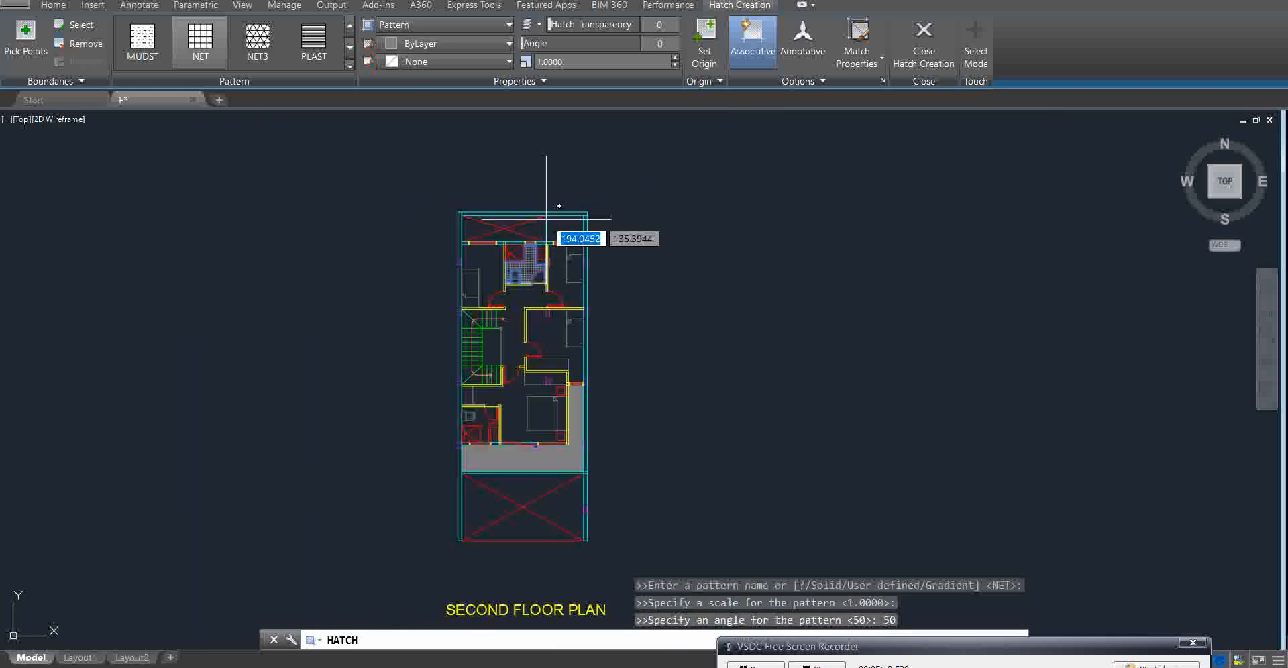
{"action": "scroll", "coordinate": [546, 269], "scroll_direction": "up", "scroll_amount": 6}
{"action": "key", "text": "Escape"}
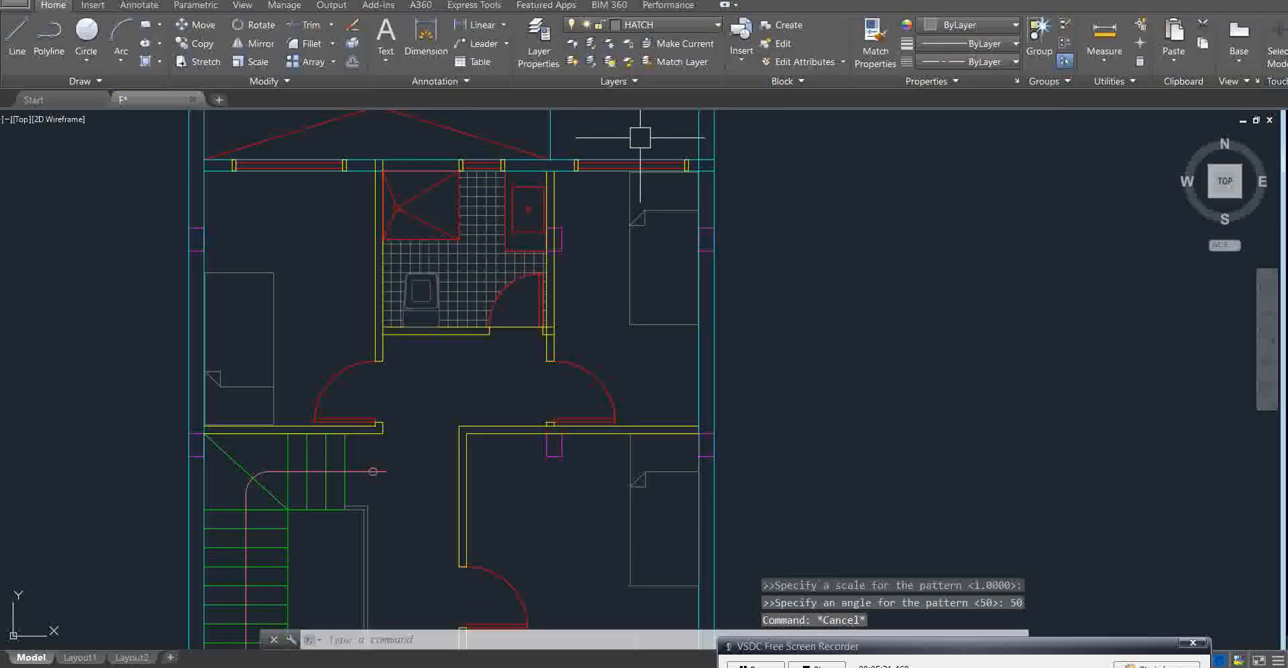
{"action": "key", "text": "Escape"}
Turn the HATCH layer off to view the whole floor plan without hatches, and turn it back on
{"action": "left_click", "coordinate": [665, 25]}
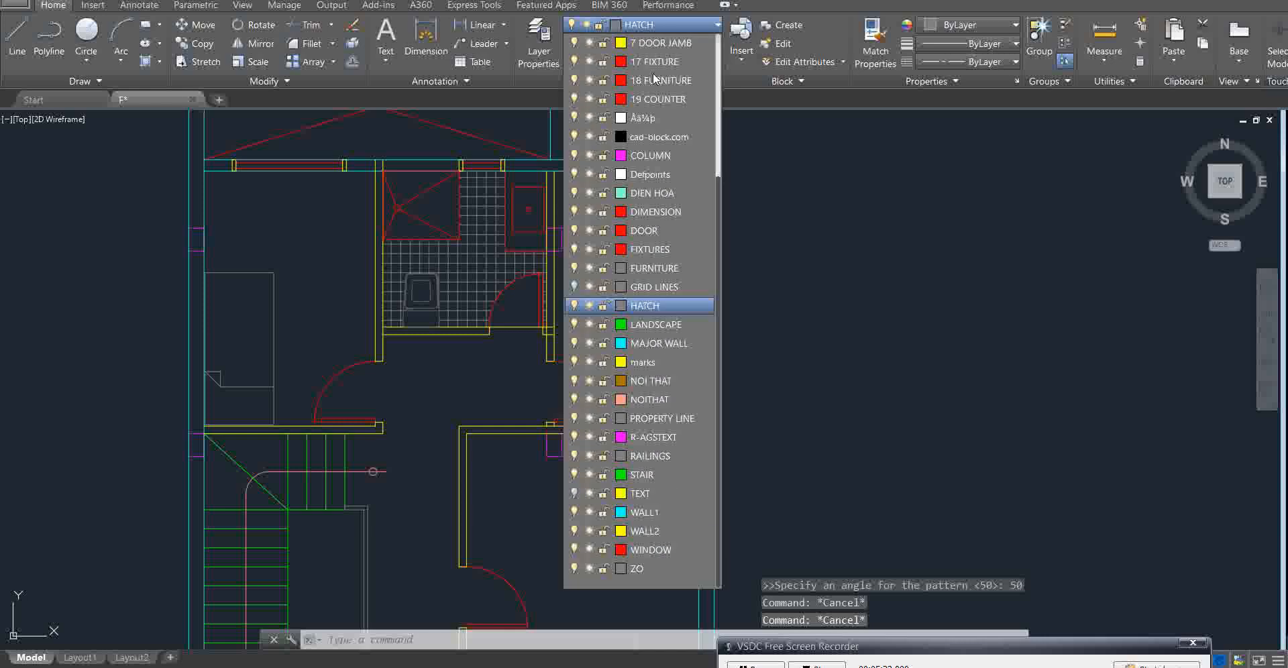
{"action": "left_click", "coordinate": [574, 306]}
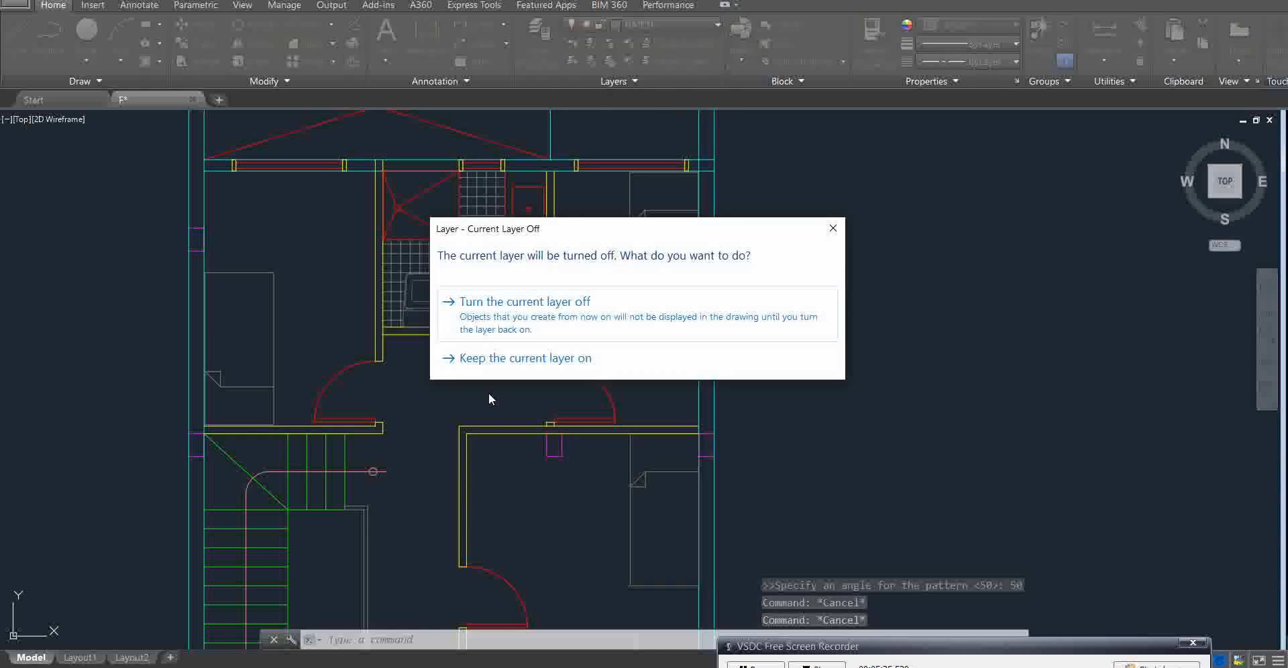
{"action": "left_click", "coordinate": [576, 319]}
{"action": "scroll", "coordinate": [885, 333], "scroll_direction": "down", "scroll_amount": 3}
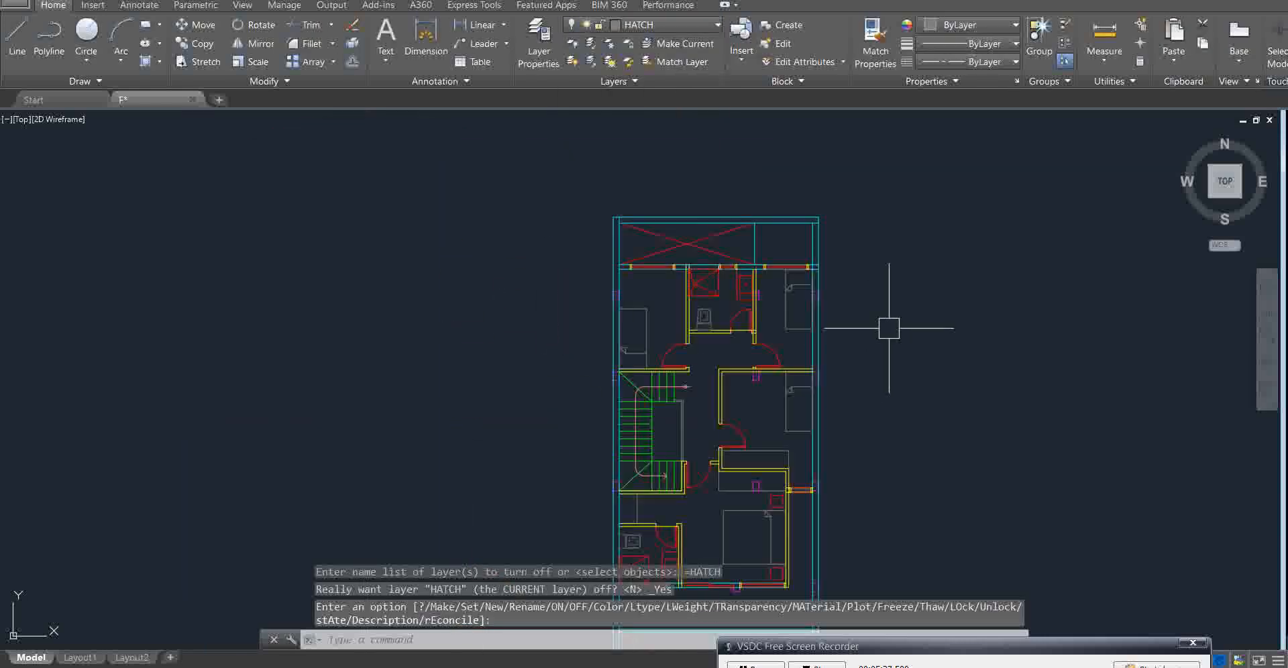
{"action": "scroll", "coordinate": [483, 279], "scroll_direction": "down", "scroll_amount": 4}
{"action": "scroll", "coordinate": [595, 259], "scroll_direction": "up", "scroll_amount": 6}
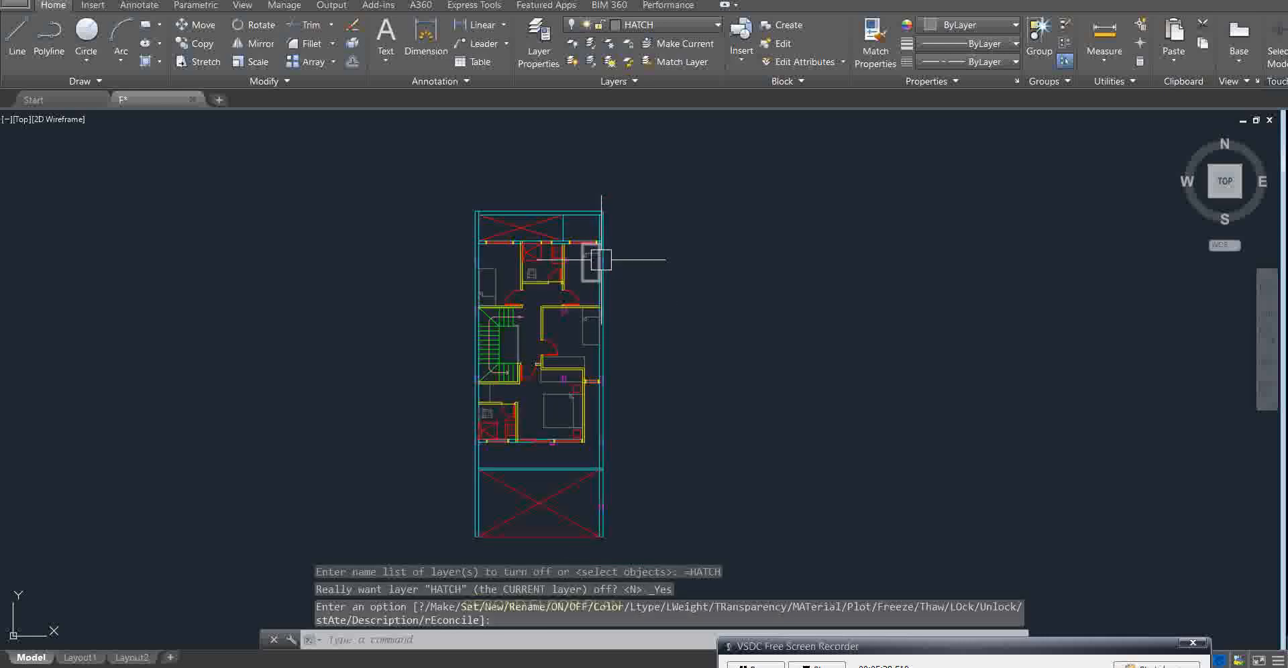
{"action": "left_click", "coordinate": [693, 29]}
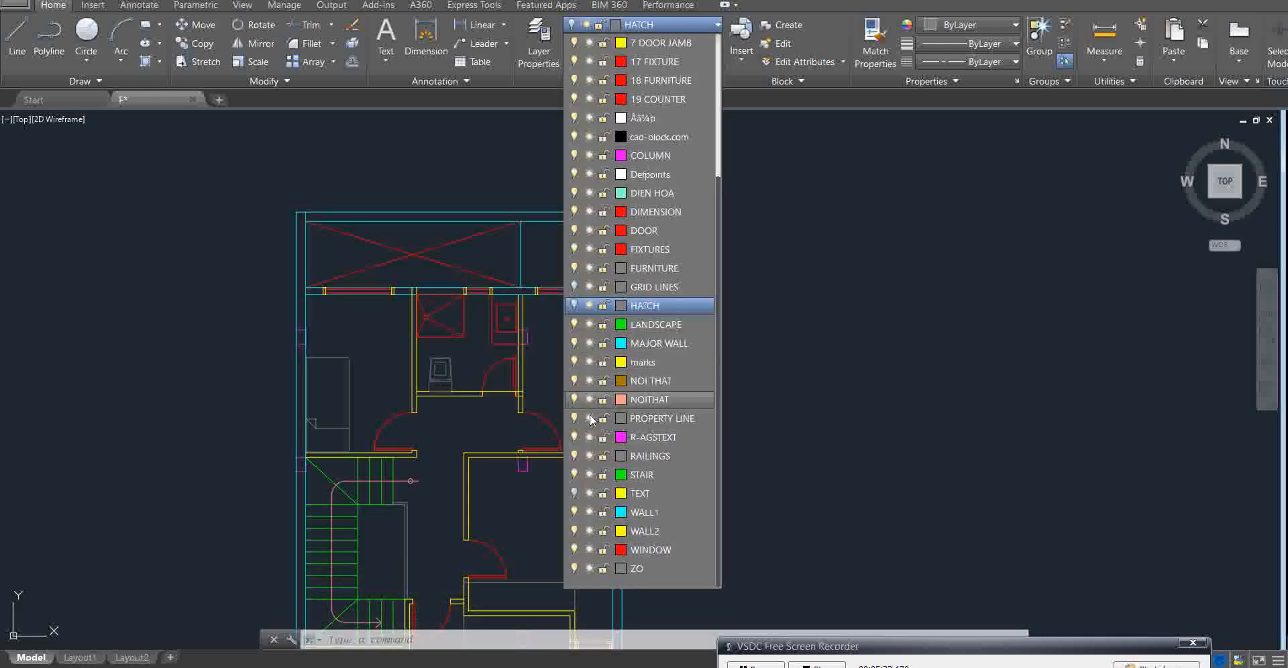
{"action": "left_click", "coordinate": [573, 305]}
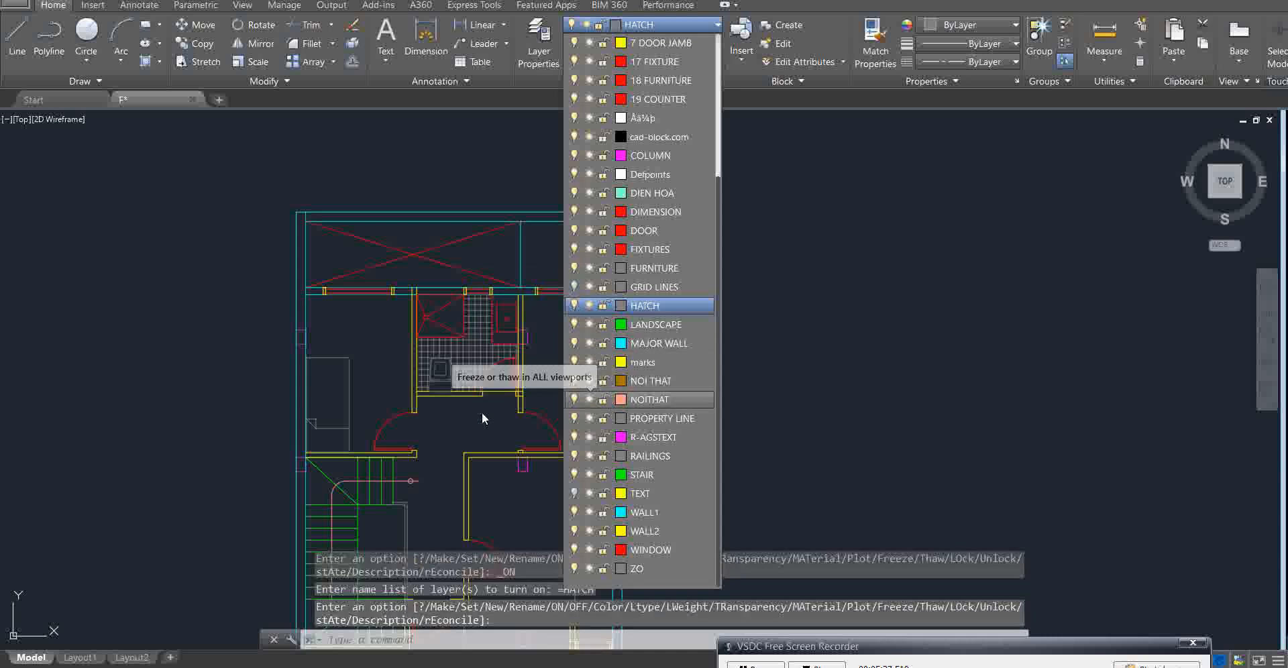
{"action": "left_click", "coordinate": [432, 432]}
Start a new hatch and choose the AR-SAND pattern for it
{"action": "scroll", "coordinate": [561, 201], "scroll_direction": "down", "scroll_amount": 3}
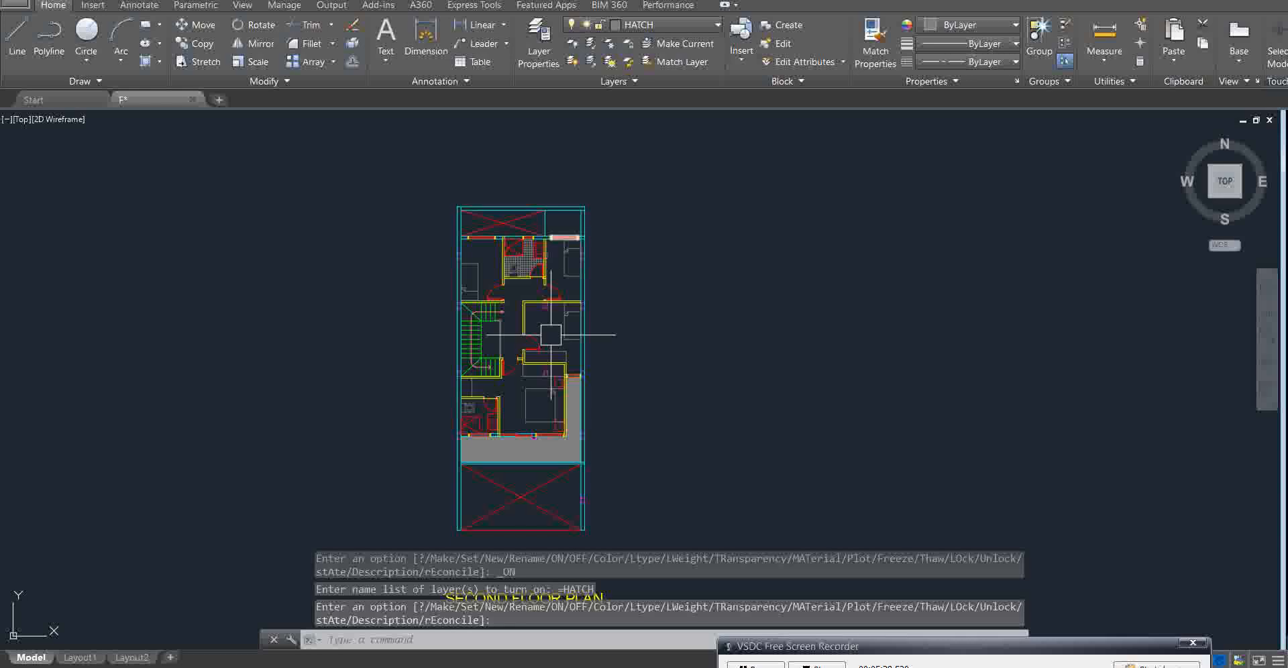
{"action": "scroll", "coordinate": [547, 332], "scroll_direction": "up", "scroll_amount": 5}
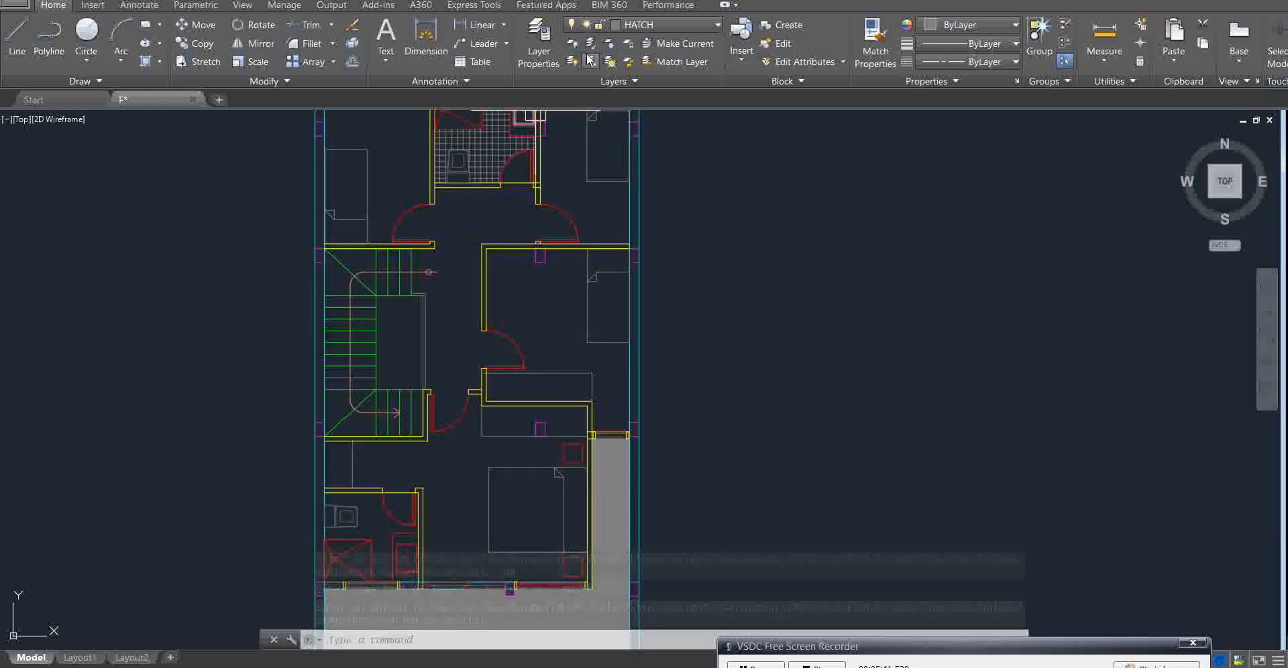
{"action": "type", "text": "h"}
{"action": "key", "text": "Return"}
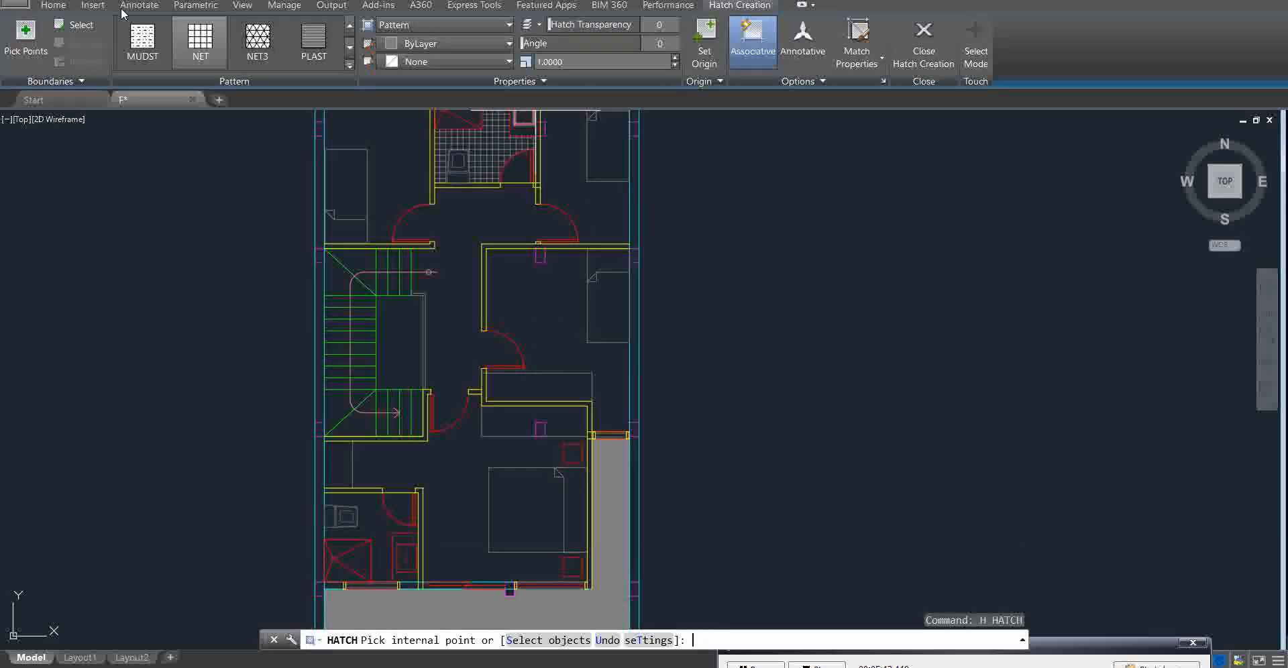
{"action": "left_click", "coordinate": [349, 68]}
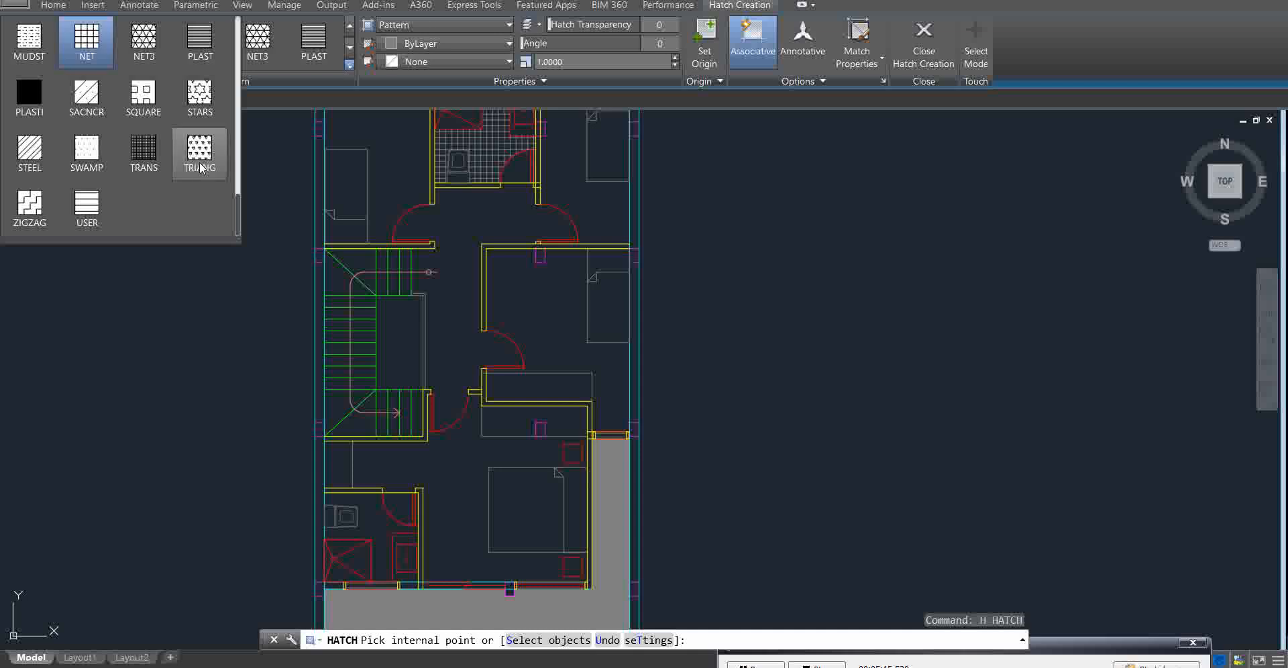
{"action": "scroll", "coordinate": [220, 161], "scroll_direction": "up", "scroll_amount": 6}
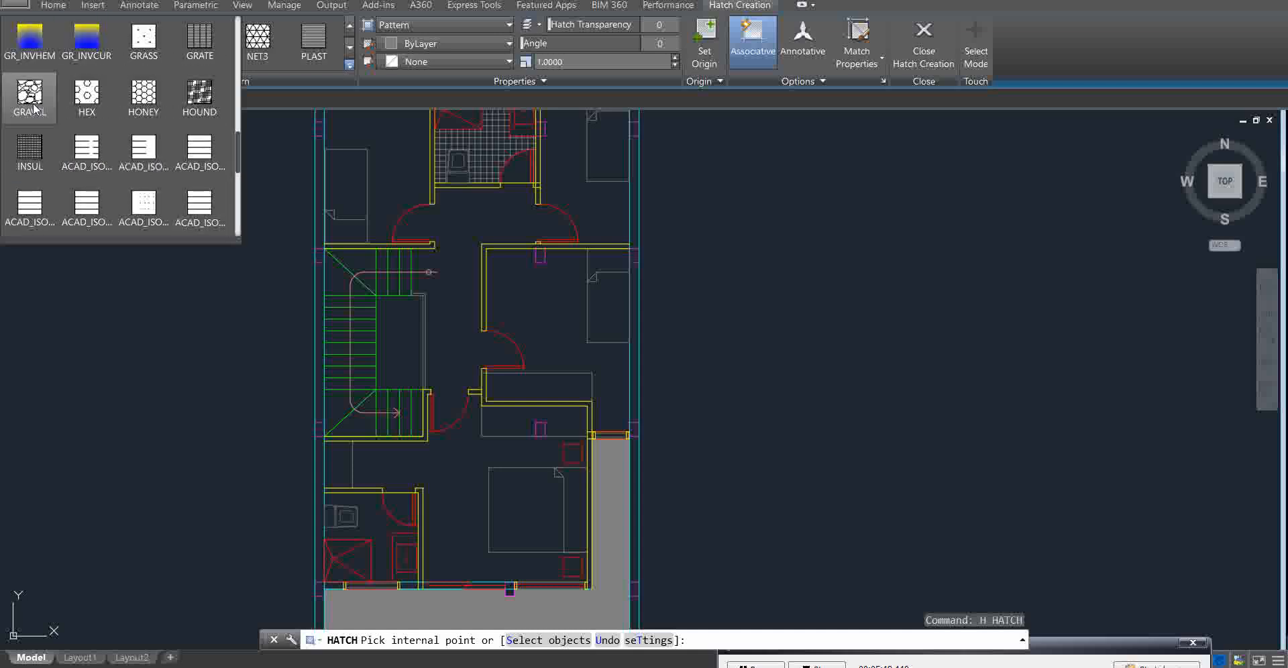
{"action": "scroll", "coordinate": [177, 127], "scroll_direction": "up", "scroll_amount": 4}
{"action": "scroll", "coordinate": [179, 131], "scroll_direction": "up", "scroll_amount": 1}
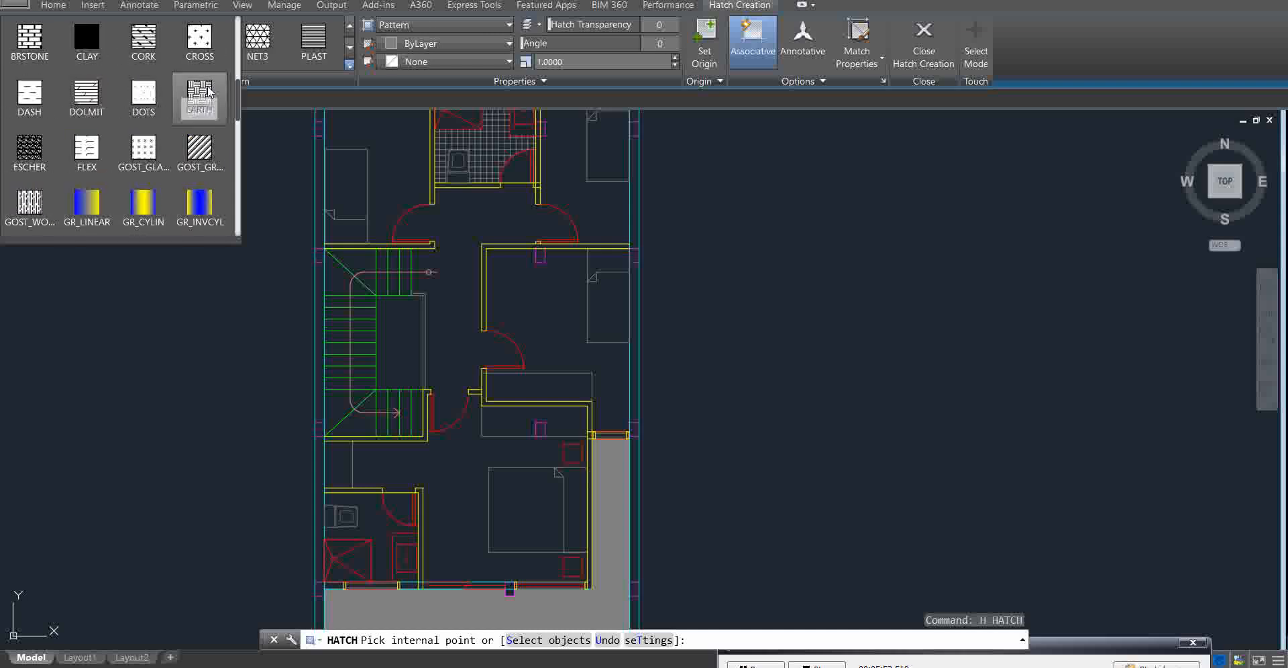
{"action": "scroll", "coordinate": [208, 90], "scroll_direction": "up", "scroll_amount": 2}
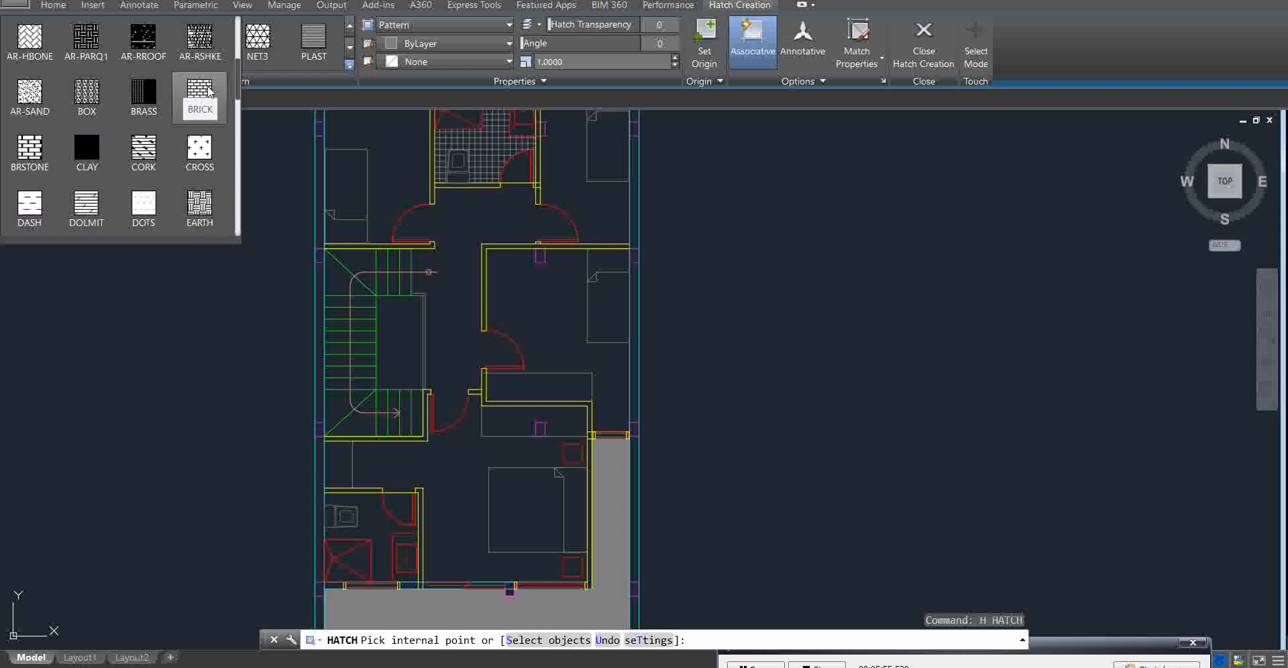
{"action": "left_click", "coordinate": [29, 95]}
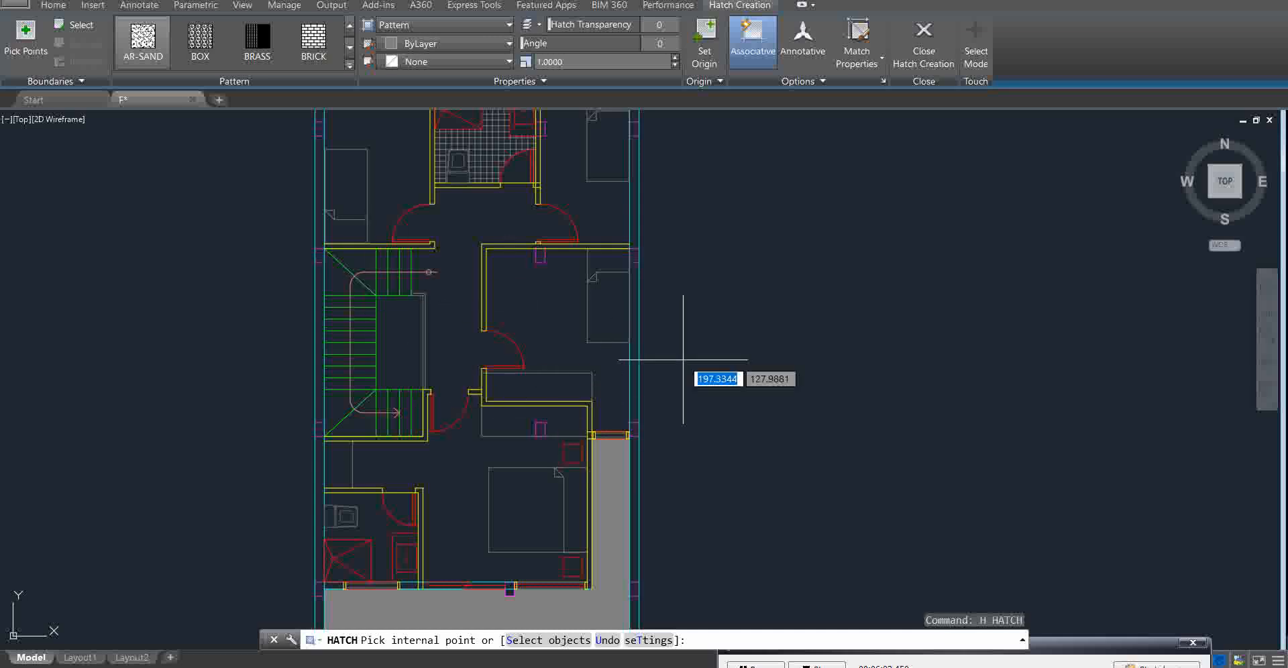
Try the AR-SAND hatch at scale 100 in the middle bedroom's closet and the adjacent outer wall strip
{"action": "scroll", "coordinate": [683, 359], "scroll_direction": "up", "scroll_amount": 3}
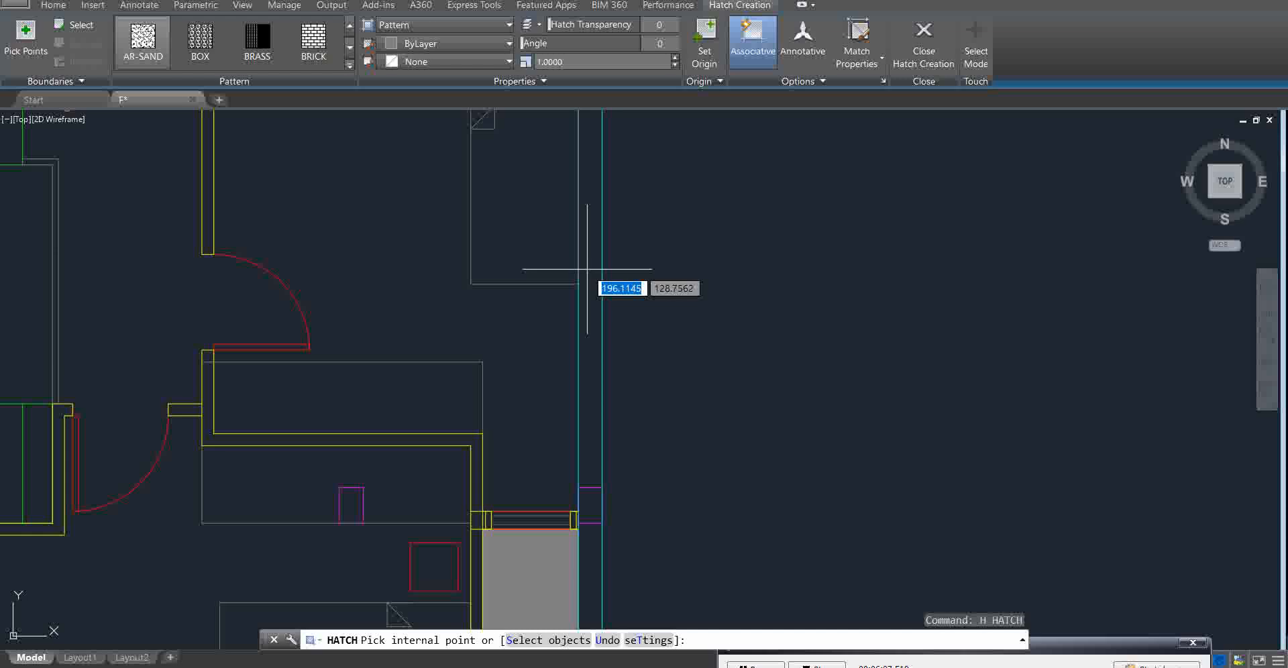
{"action": "left_click", "coordinate": [399, 403]}
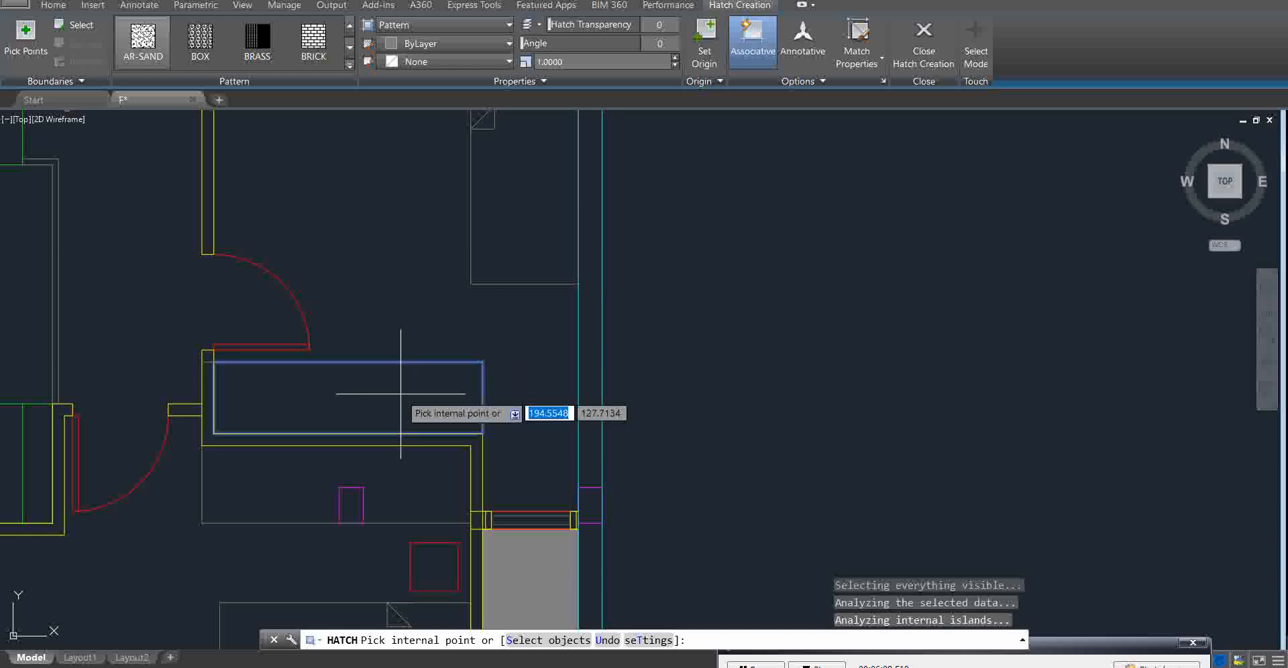
{"action": "left_click", "coordinate": [373, 386]}
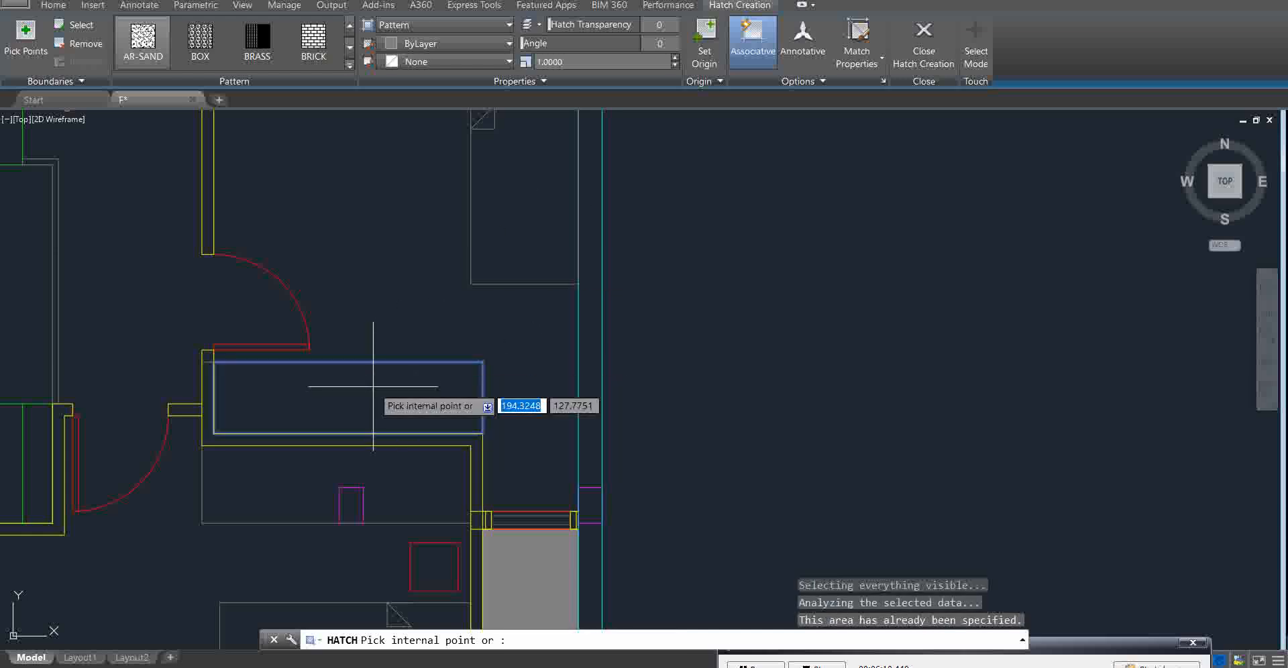
{"action": "left_click", "coordinate": [590, 406]}
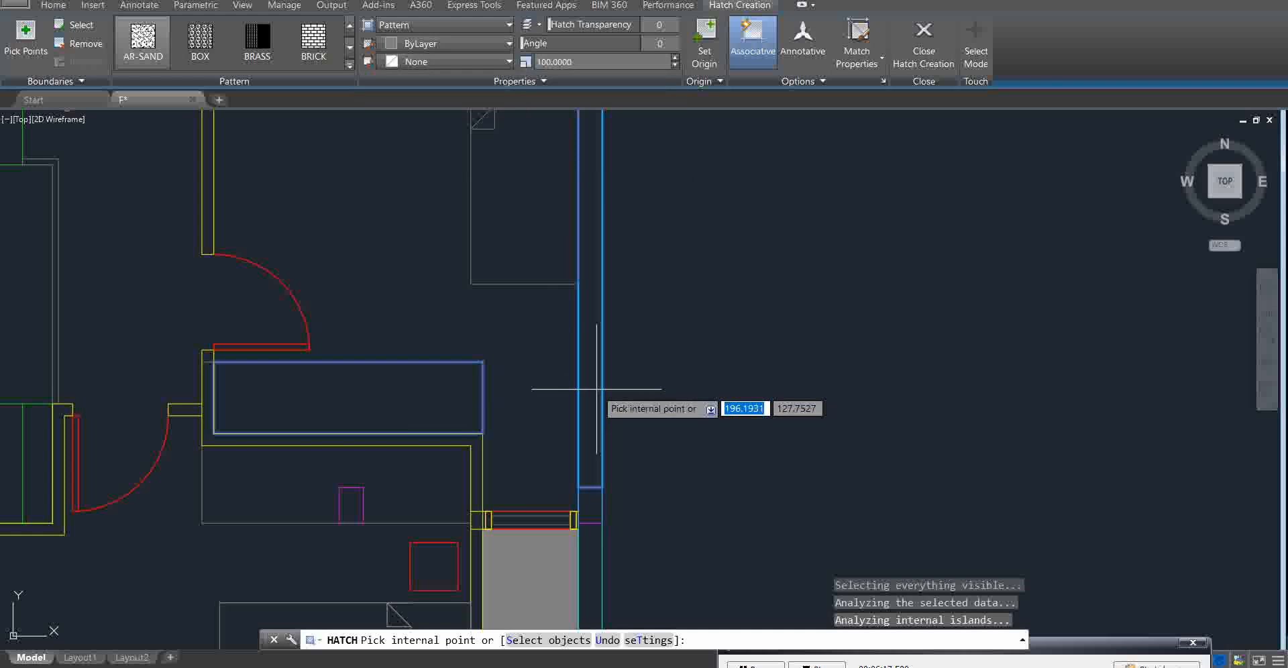
{"action": "left_click", "coordinate": [585, 405]}
{"action": "scroll", "coordinate": [607, 392], "scroll_direction": "up", "scroll_amount": 2}
{"action": "scroll", "coordinate": [518, 402], "scroll_direction": "up", "scroll_amount": 6}
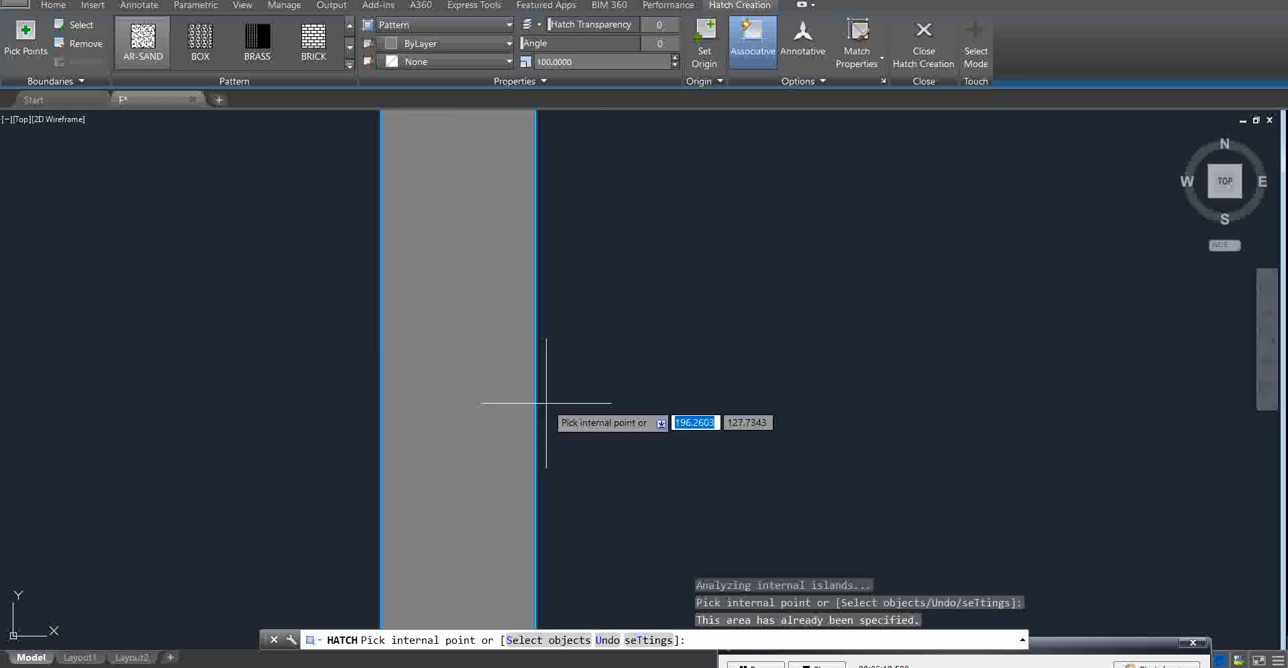
{"action": "scroll", "coordinate": [612, 288], "scroll_direction": "down", "scroll_amount": 10}
{"action": "scroll", "coordinate": [646, 275], "scroll_direction": "down", "scroll_amount": 4}
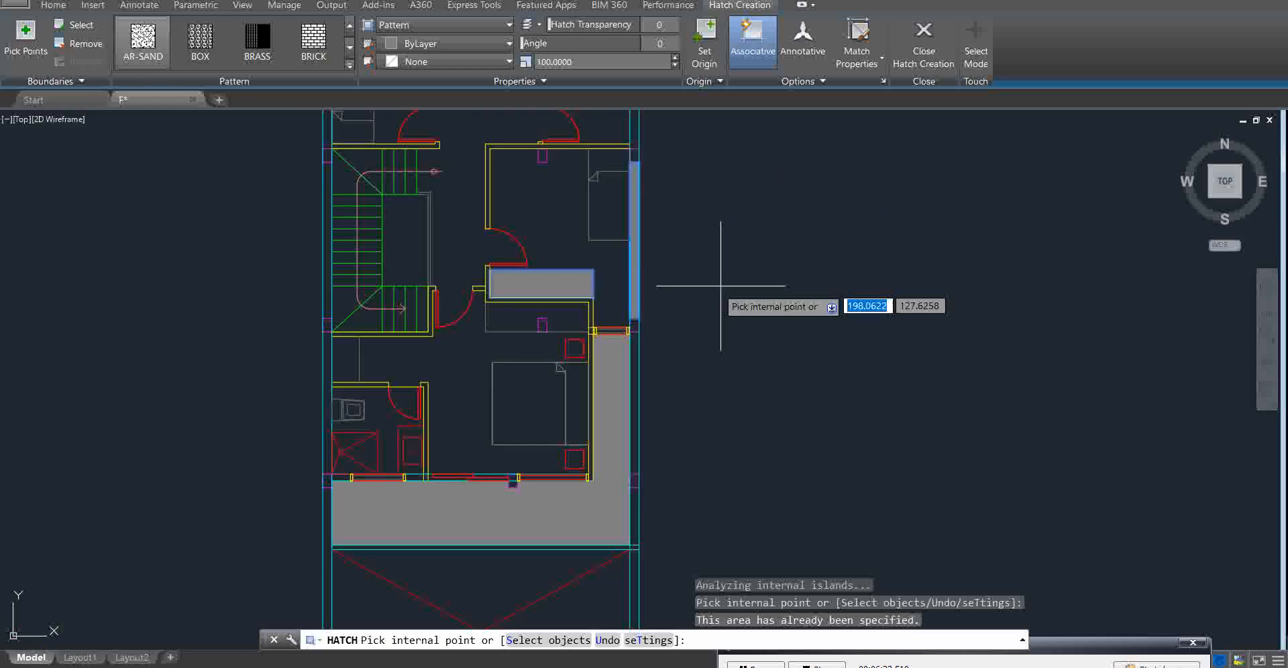
Undo the picked hatch areas in the closet and the outer wall
{"action": "key", "text": "ctrl+z"}
{"action": "key", "text": "ctrl+z"}
{"action": "key", "text": "ctrl+z"}
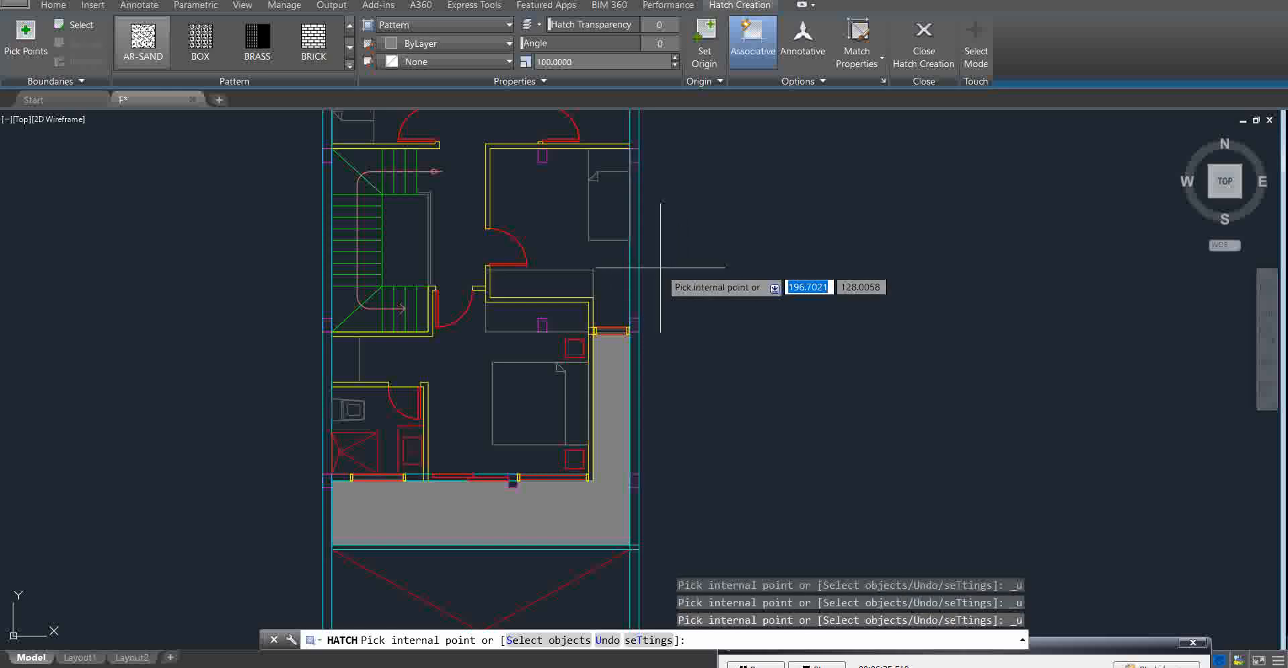
Browse the hatch pattern library for a different pattern, checking the ANSI and AR patterns against the floor plan
{"action": "scroll", "coordinate": [653, 270], "scroll_direction": "down", "scroll_amount": 4}
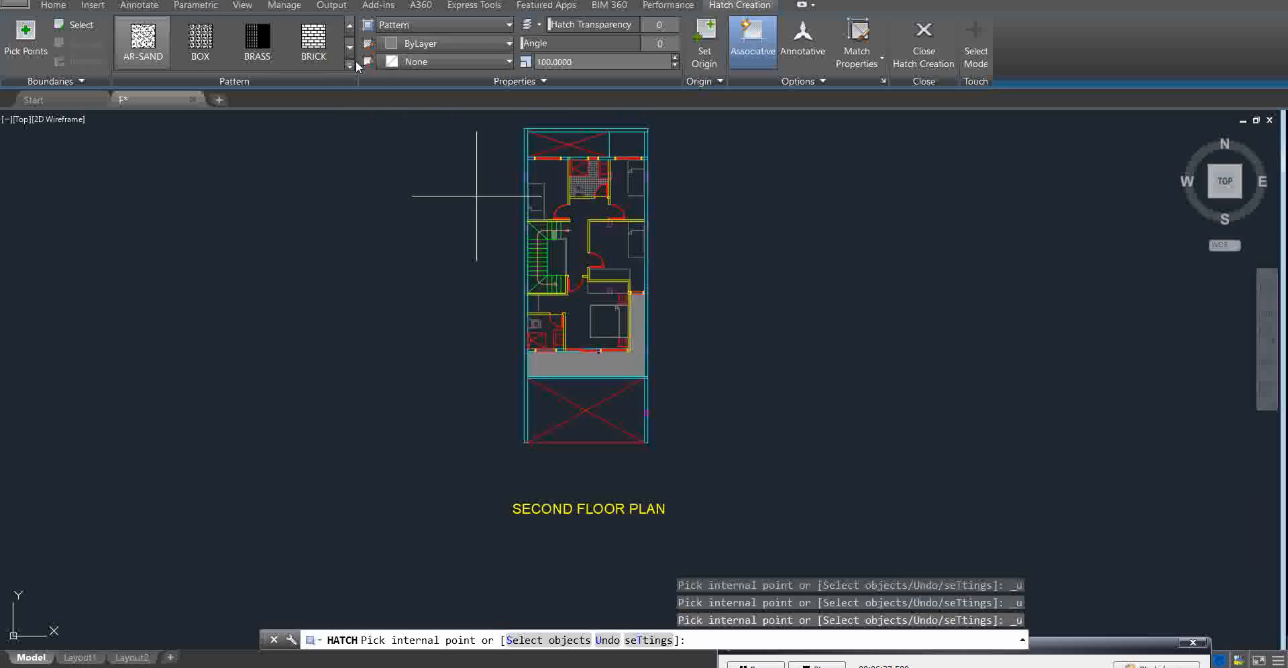
{"action": "left_click", "coordinate": [349, 65]}
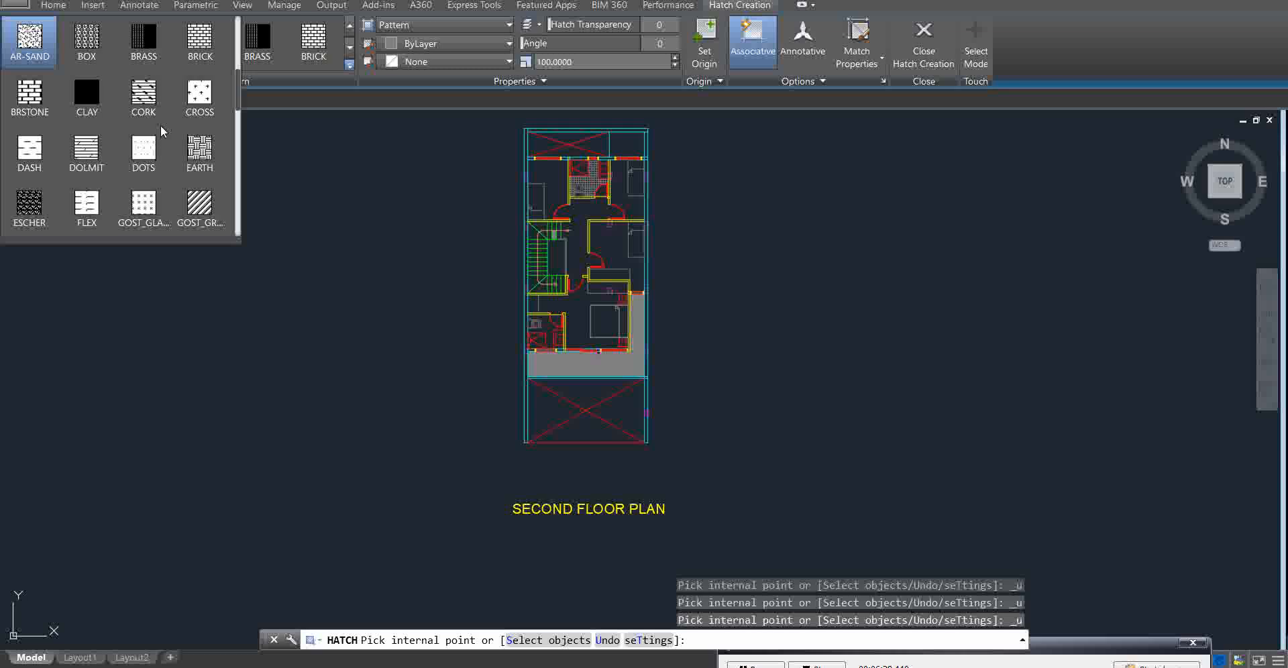
{"action": "scroll", "coordinate": [159, 127], "scroll_direction": "up", "scroll_amount": 3}
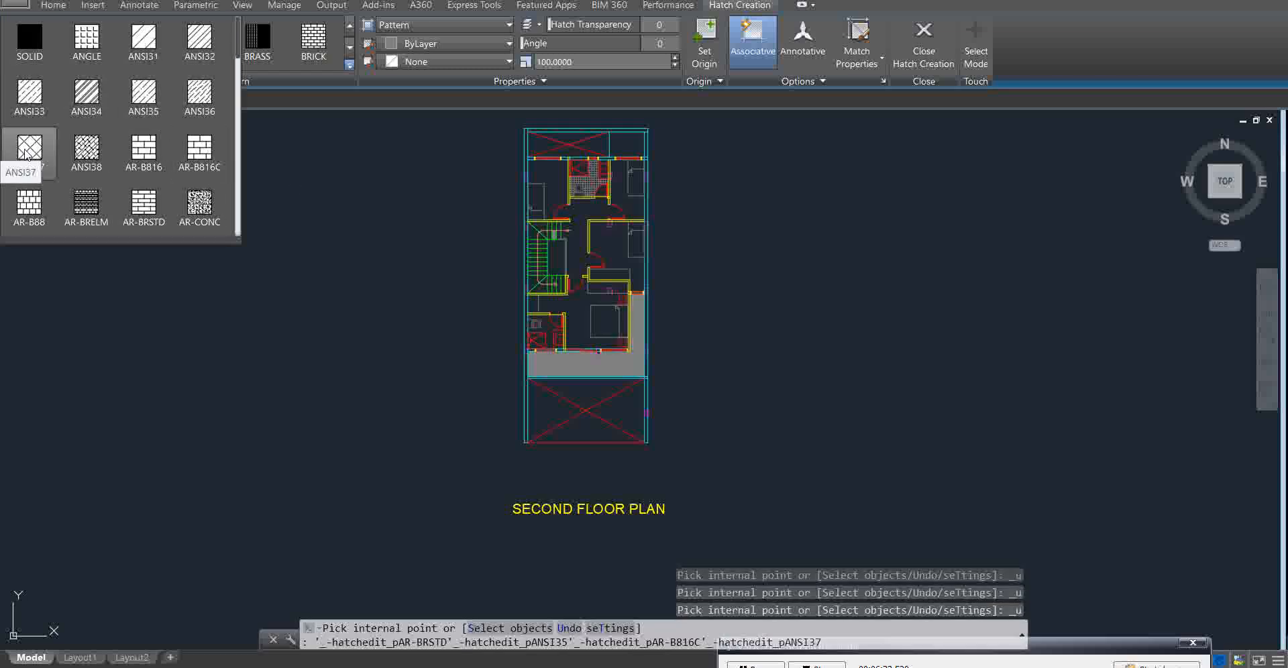
{"action": "scroll", "coordinate": [686, 329], "scroll_direction": "up", "scroll_amount": 2}
{"action": "scroll", "coordinate": [685, 329], "scroll_direction": "up", "scroll_amount": 2}
{"action": "scroll", "coordinate": [686, 328], "scroll_direction": "down", "scroll_amount": 4}
{"action": "scroll", "coordinate": [650, 114], "scroll_direction": "up", "scroll_amount": 2}
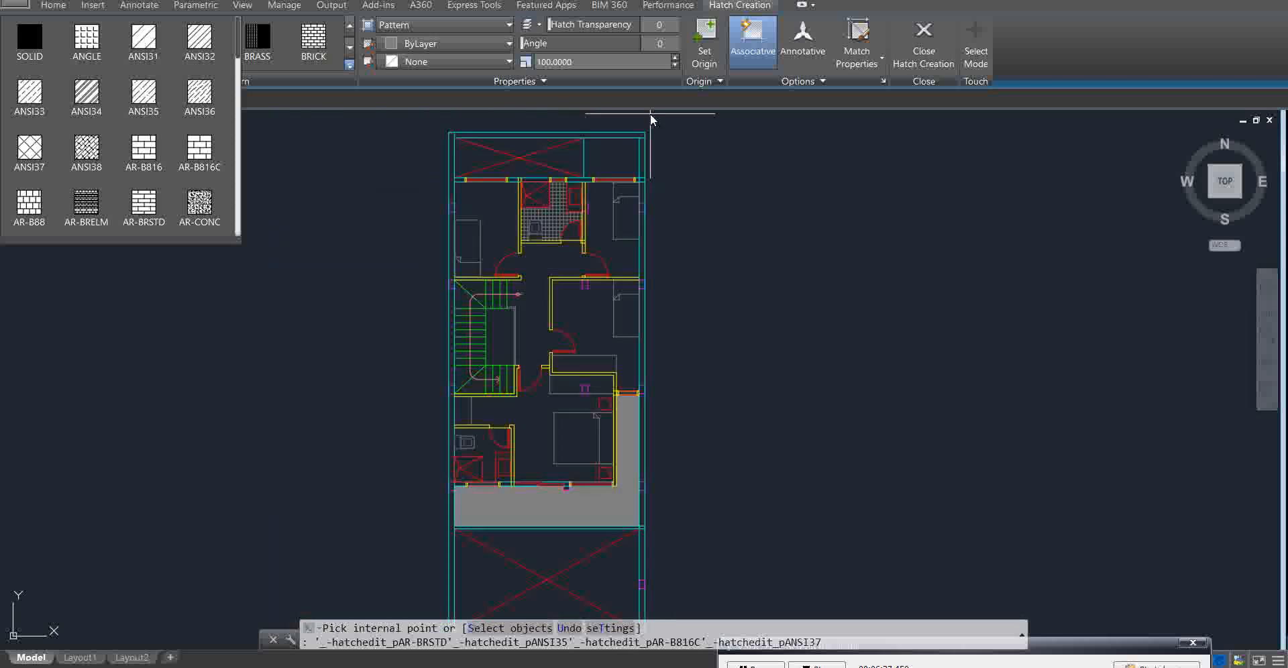